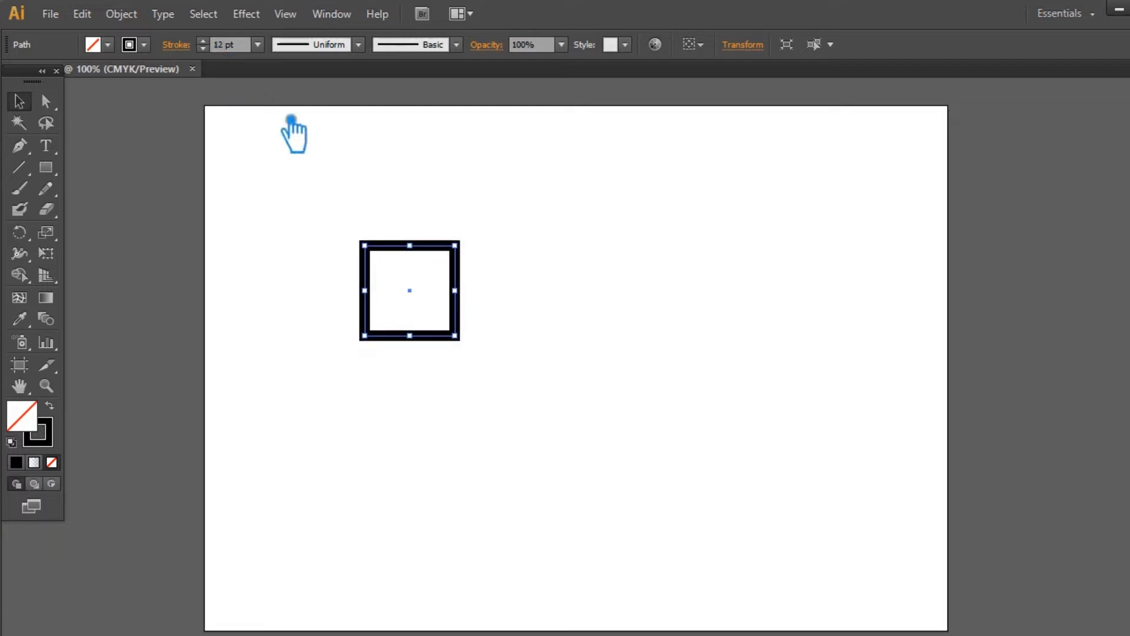
Step: Add anchor points midway along the square's top and bottom edges, and lower the top one to Y 2.9167 in at the square's centre
key(p)
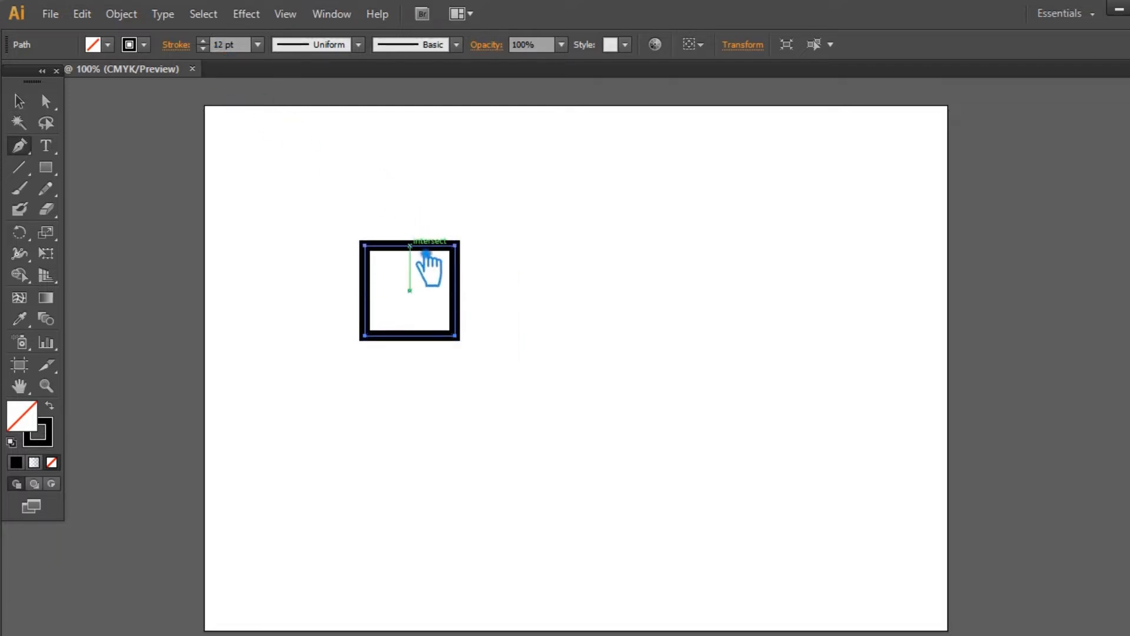
click(411, 245)
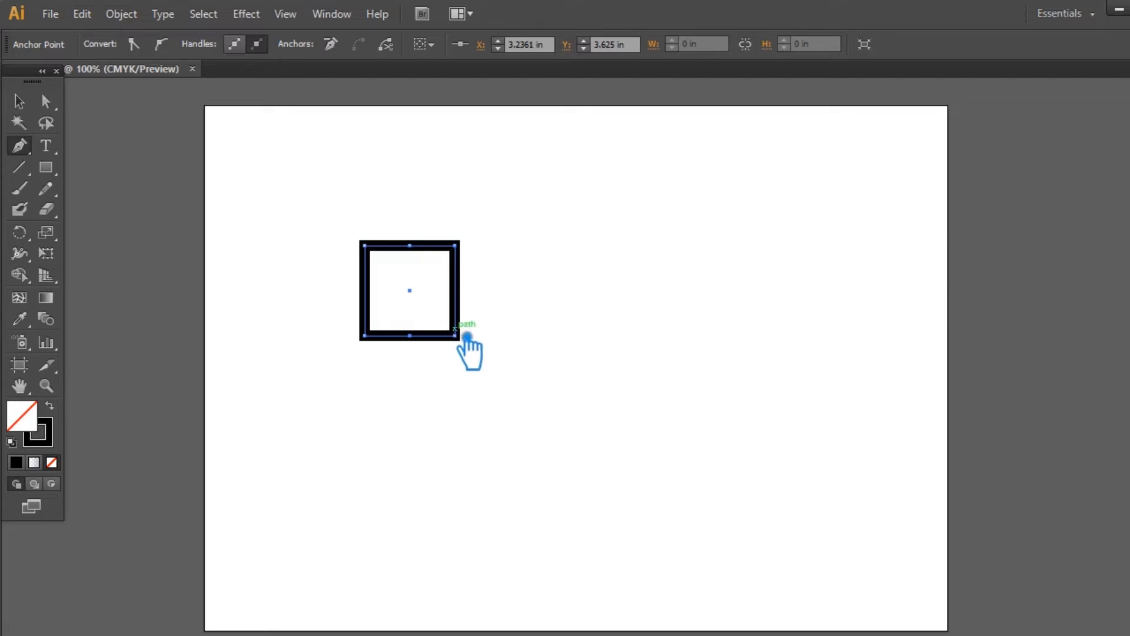
key(a)
click(410, 245)
key(Down)
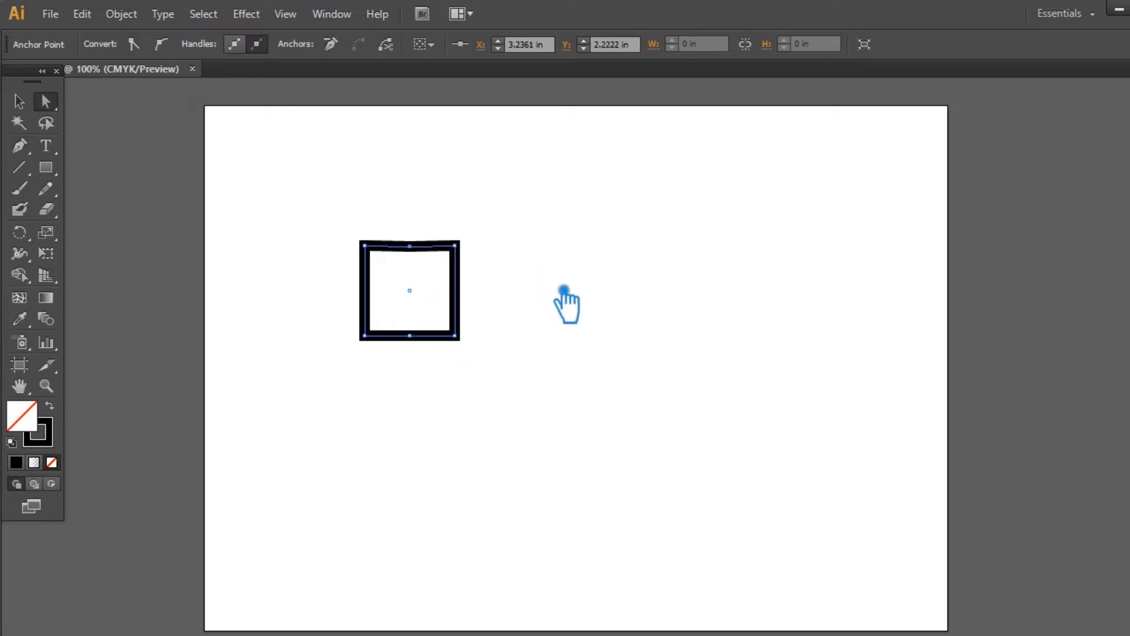
key(Down)
key(Down)
key(Down)
key(Down)
key(Down)
key(Down)
key(Down)
key(Down)
key(Down)
key(Down)
key(Down)
key(Down)
key(Down)
key(Down)
key(Down)
key(Down)
key(Down)
key(Down)
key(Down)
key(Down)
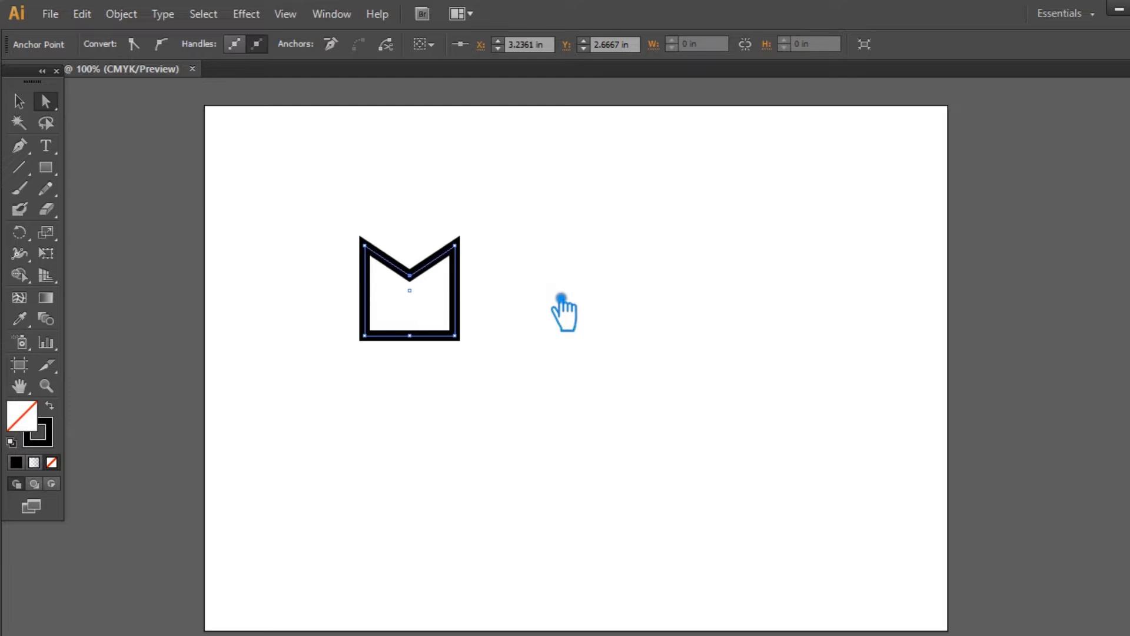
key(Down)
key(Down)
key(Down)
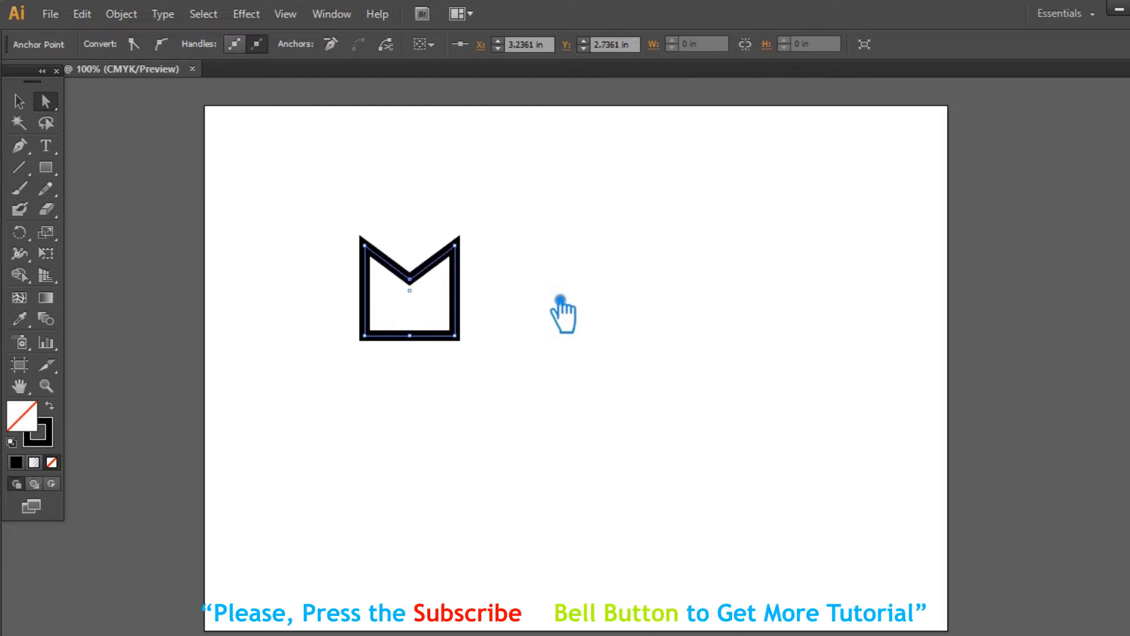
key(Down)
key(Down)
key(Down)
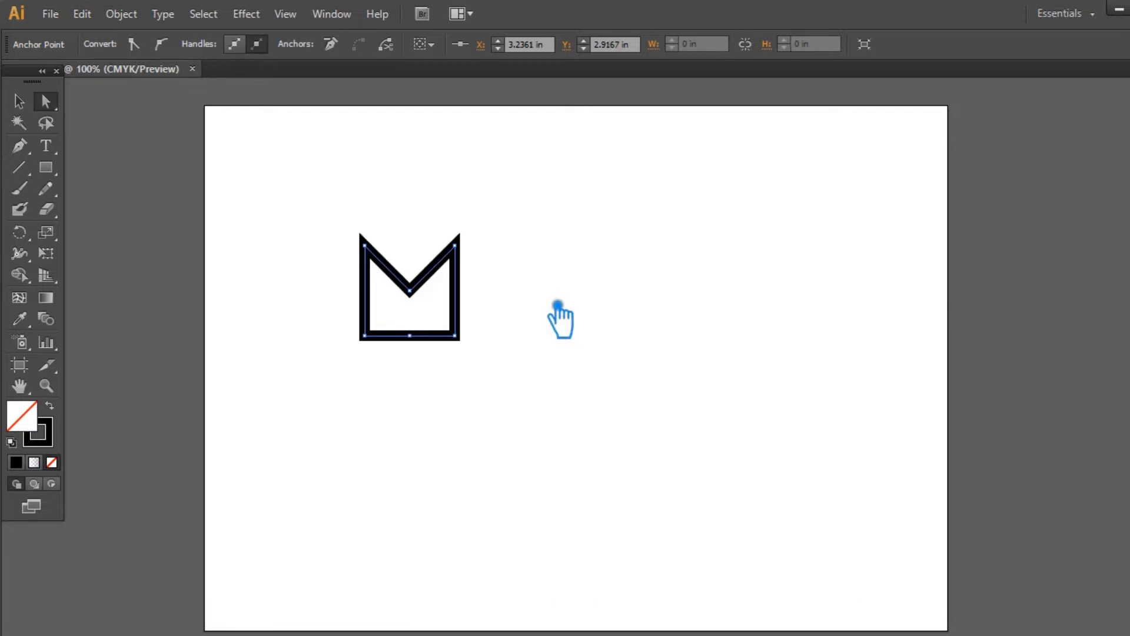
click(558, 307)
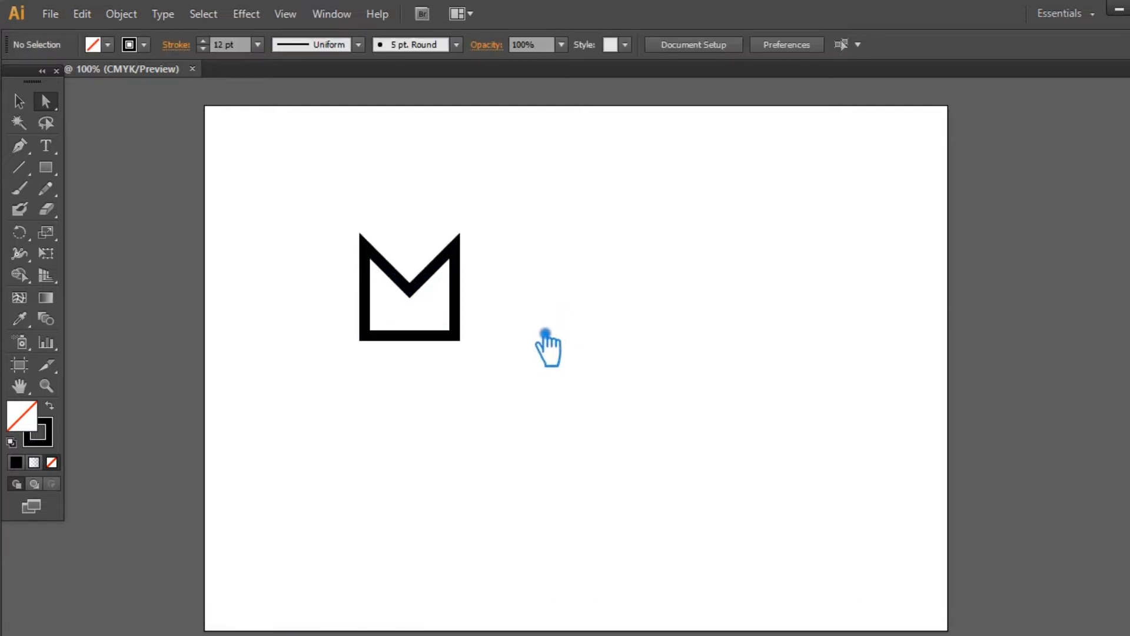
Step: Duplicate the notched square and enlarge the copy proportionally around the original, keeping both centred horizontally and their upper tips level
click(466, 305)
click(19, 101)
click(483, 215)
click(471, 301)
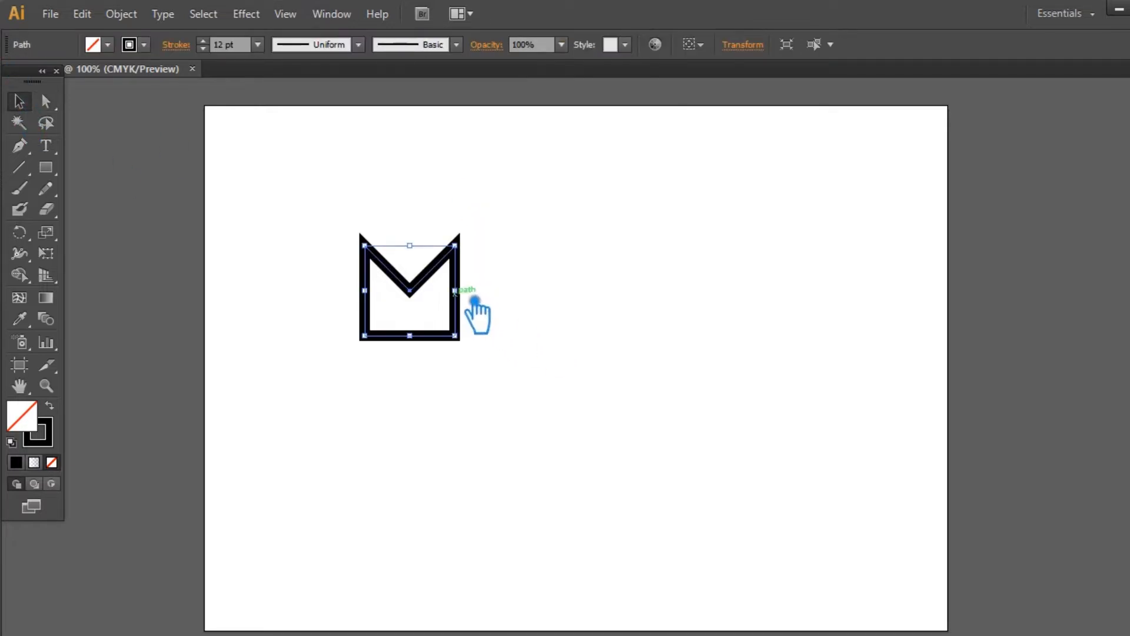
drag(477, 289, 517, 250)
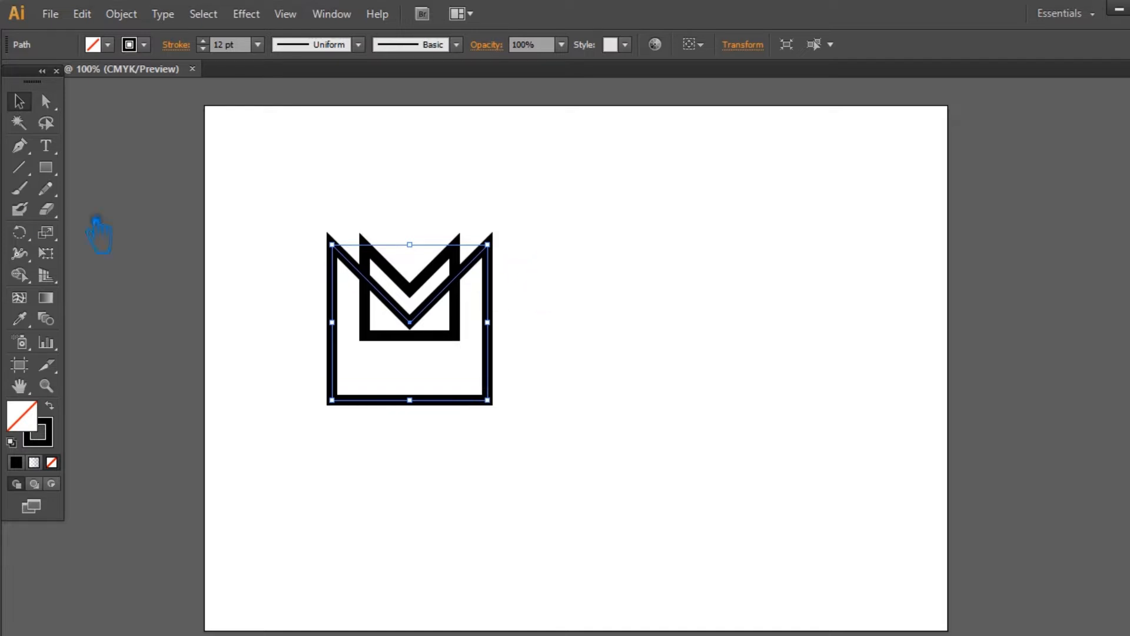
Step: Show the rulers and place a horizontal guide along the upper tips of both shapes
key(ctrl+r)
drag(313, 88, 376, 241)
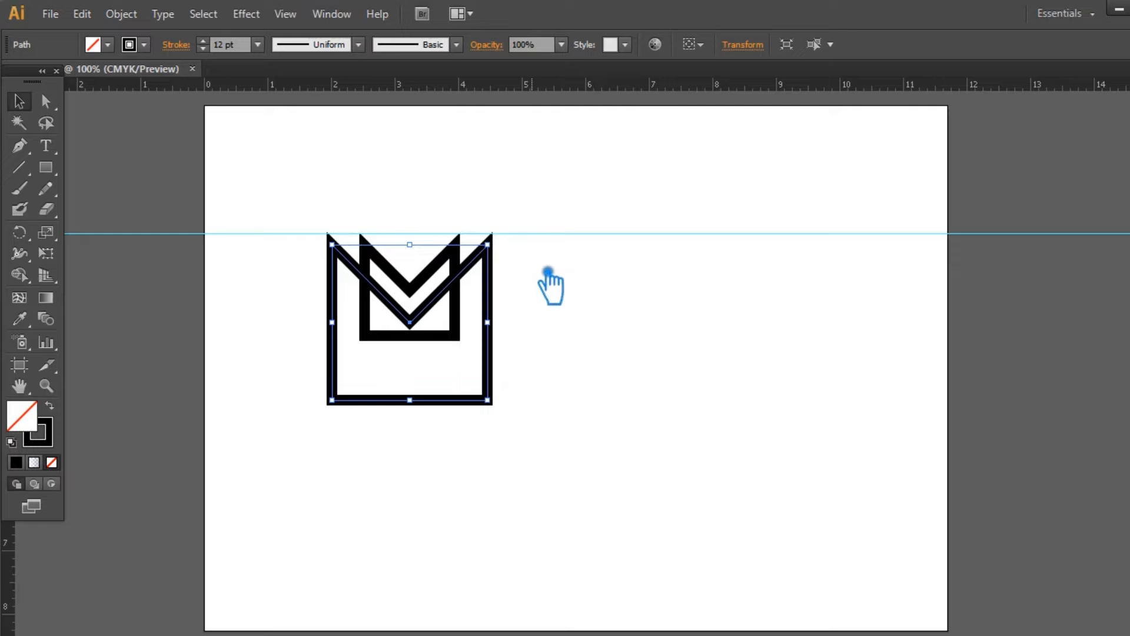
click(586, 287)
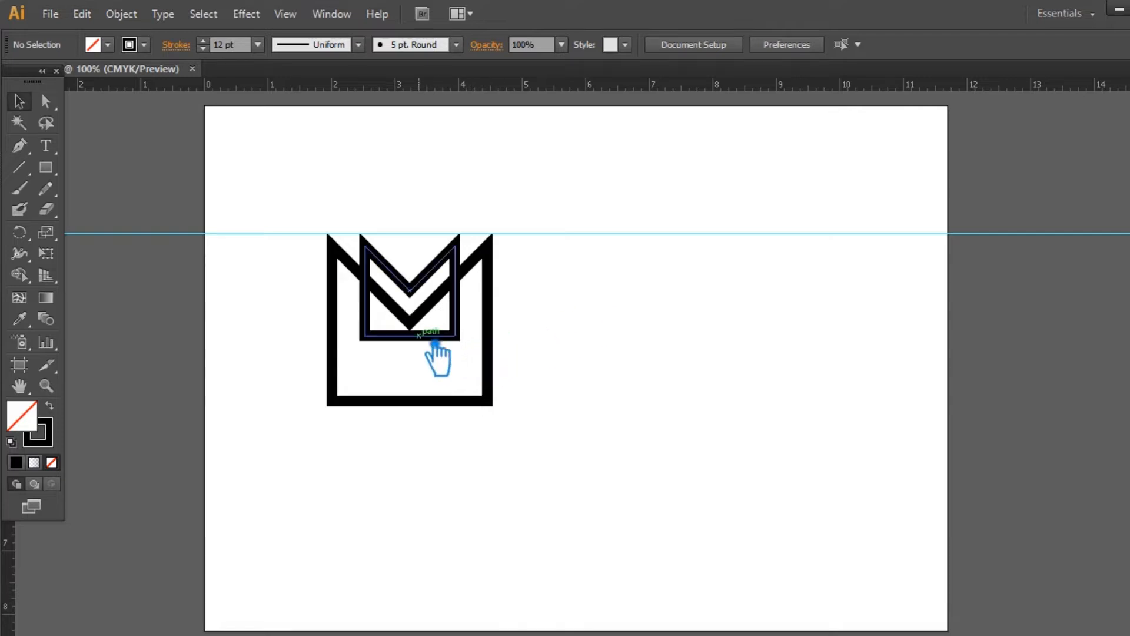
click(435, 343)
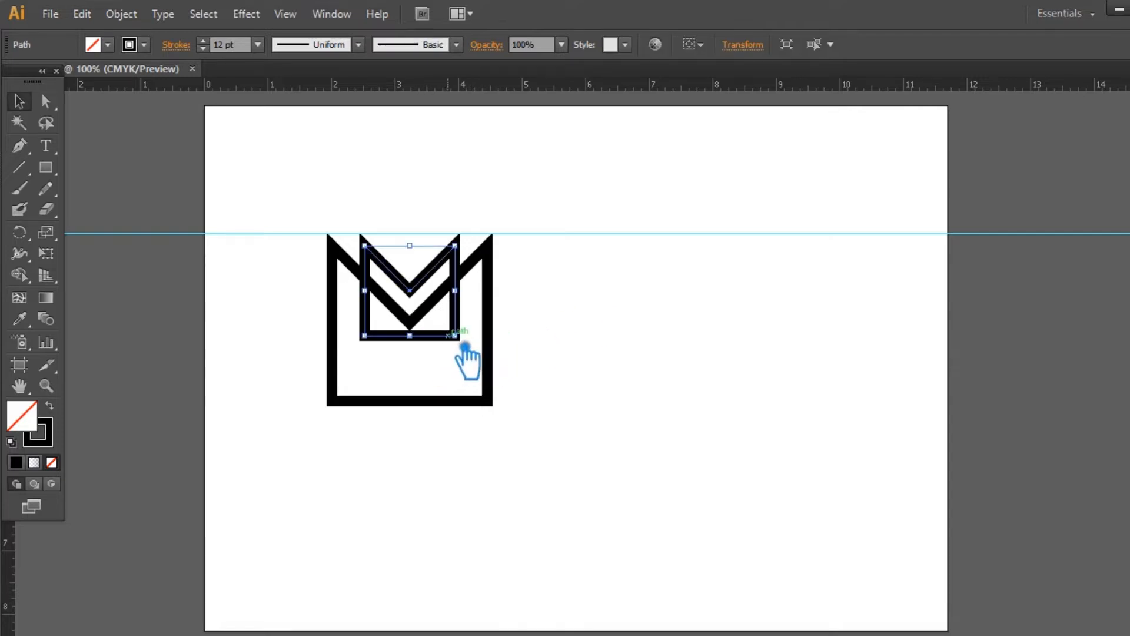
key(p)
key(a)
click(429, 344)
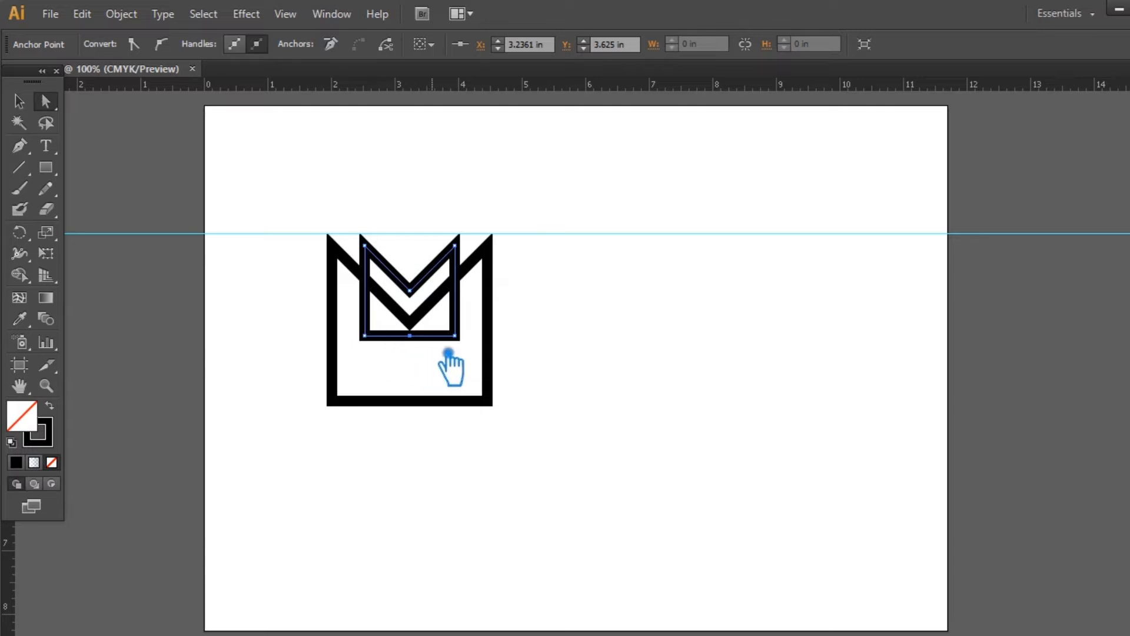
Step: Raise the middle anchor point of the large shape's bottom edge to Y 3.8472 in, forming an inverted V
click(433, 401)
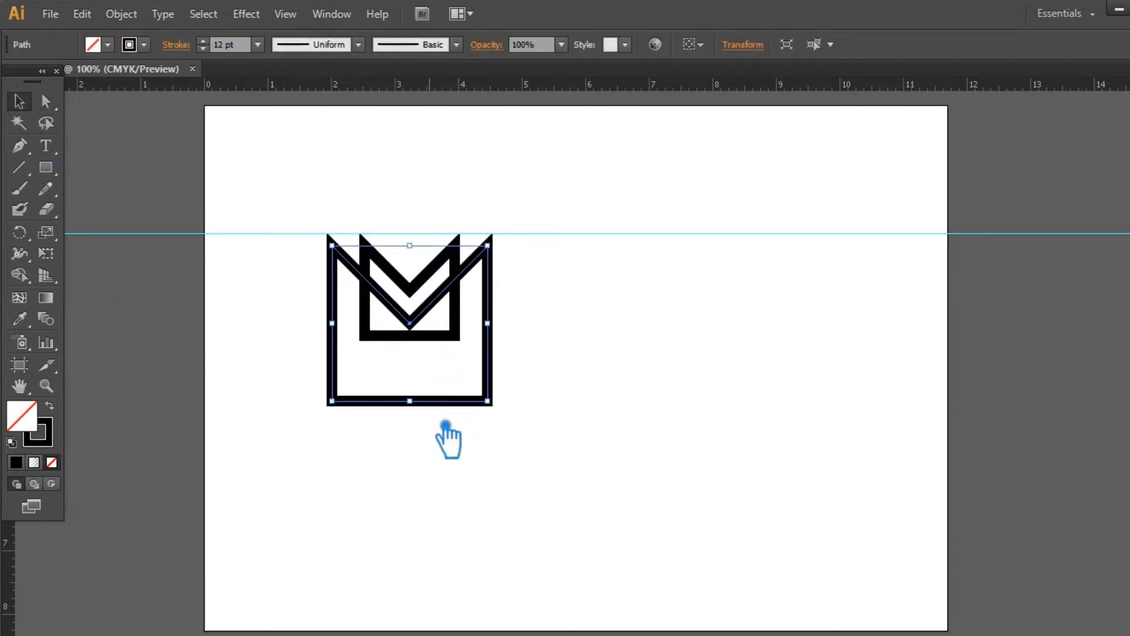
key(a)
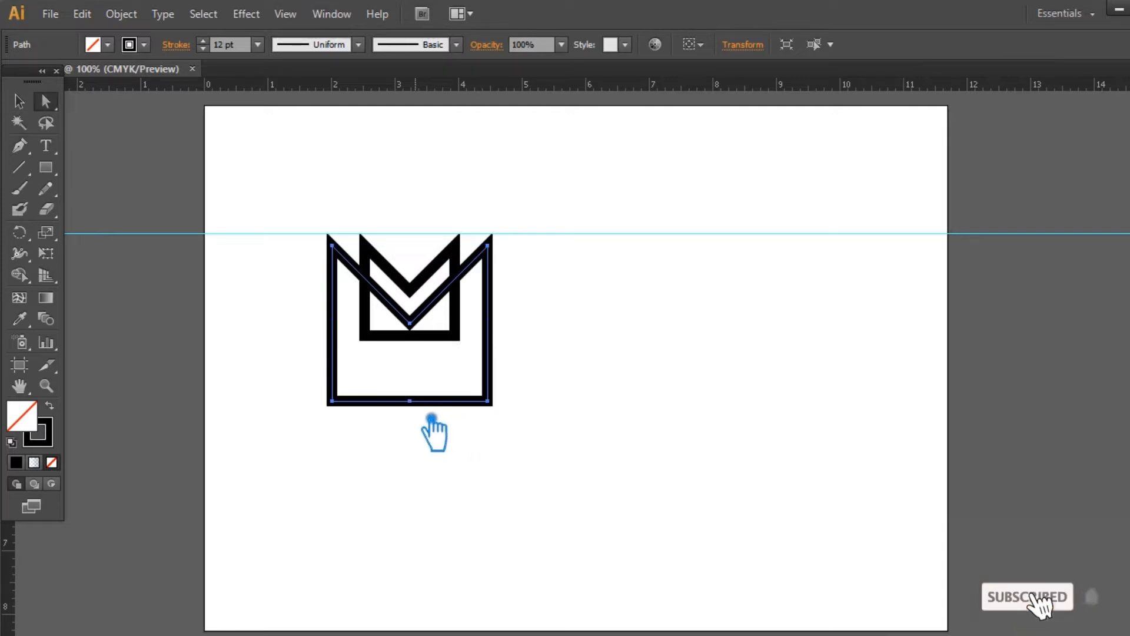
click(424, 408)
key(Up)
key(Up)
key(Up)
key(Up)
key(Up)
key(Up)
key(Up)
key(Up)
key(Up)
key(Up)
key(Up)
key(Up)
key(Up)
key(Up)
key(Up)
key(Up)
key(Up)
key(Up)
key(Up)
key(Up)
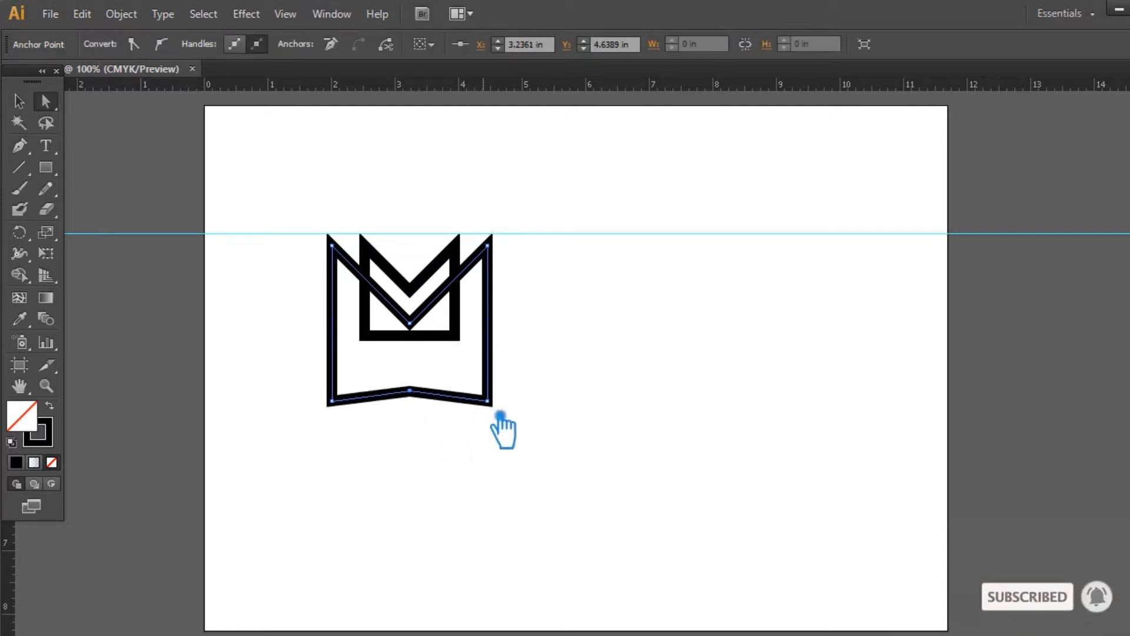
key(Up)
key(Up)
key(Up)
key(Up)
key(Up)
key(Up)
key(Up)
key(Up)
key(Up)
key(Up)
key(Up)
key(Up)
key(Up)
key(Up)
key(Up)
key(Up)
key(Up)
key(Up)
key(Up)
key(Up)
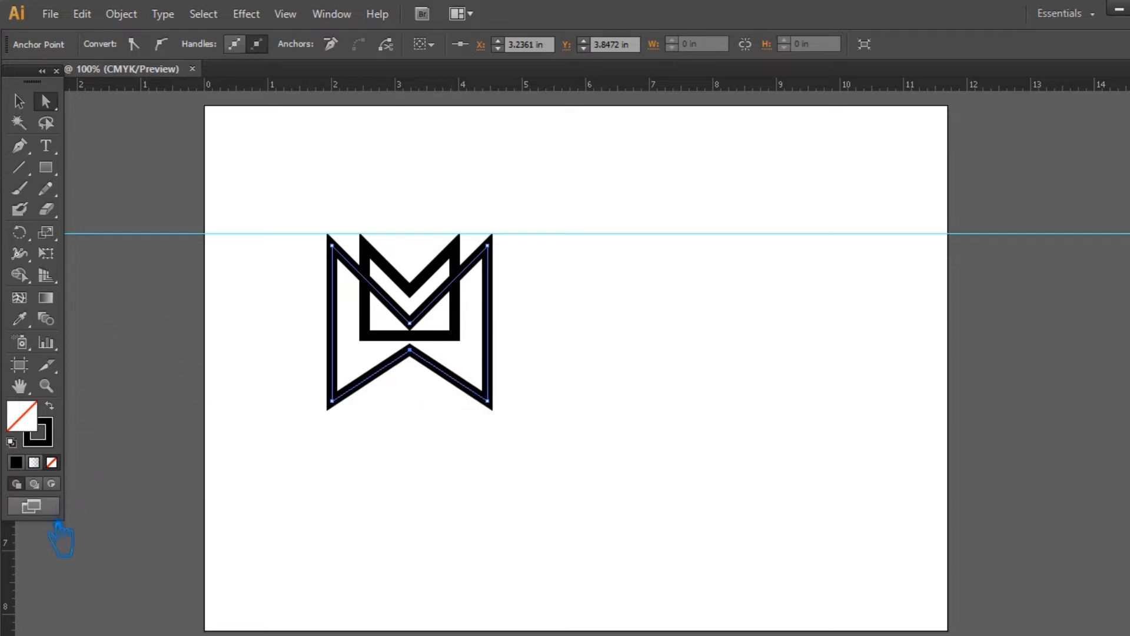
Step: Place vertical guides along the small shape's two sides and add anchor points where they cross the large shape's bottom edges
shift+click(382, 337)
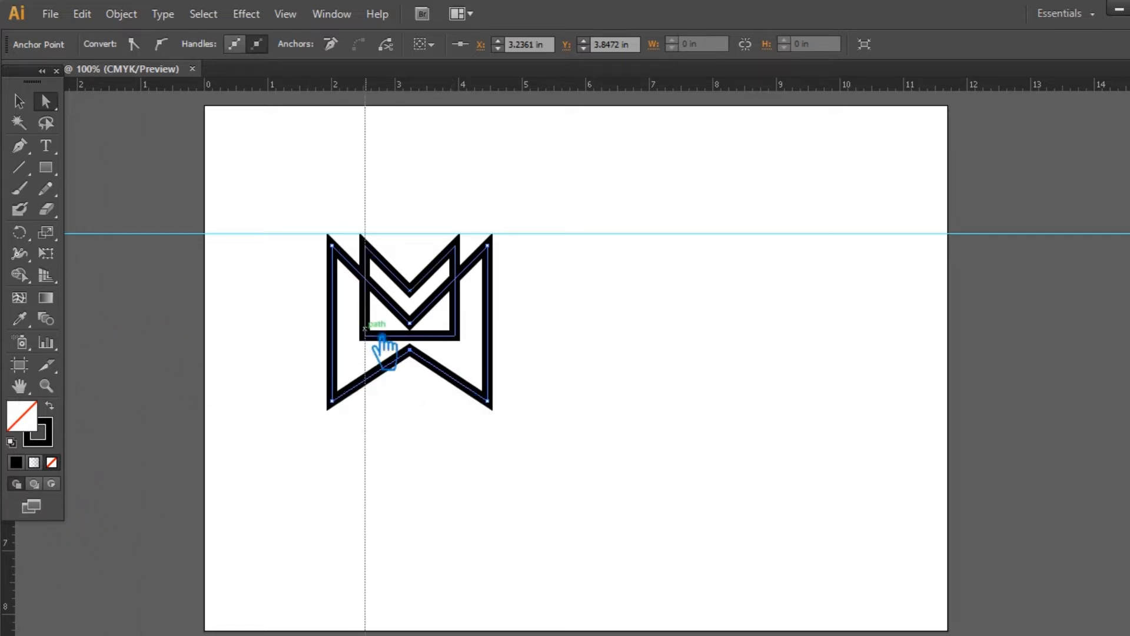
drag(21, 559, 456, 348)
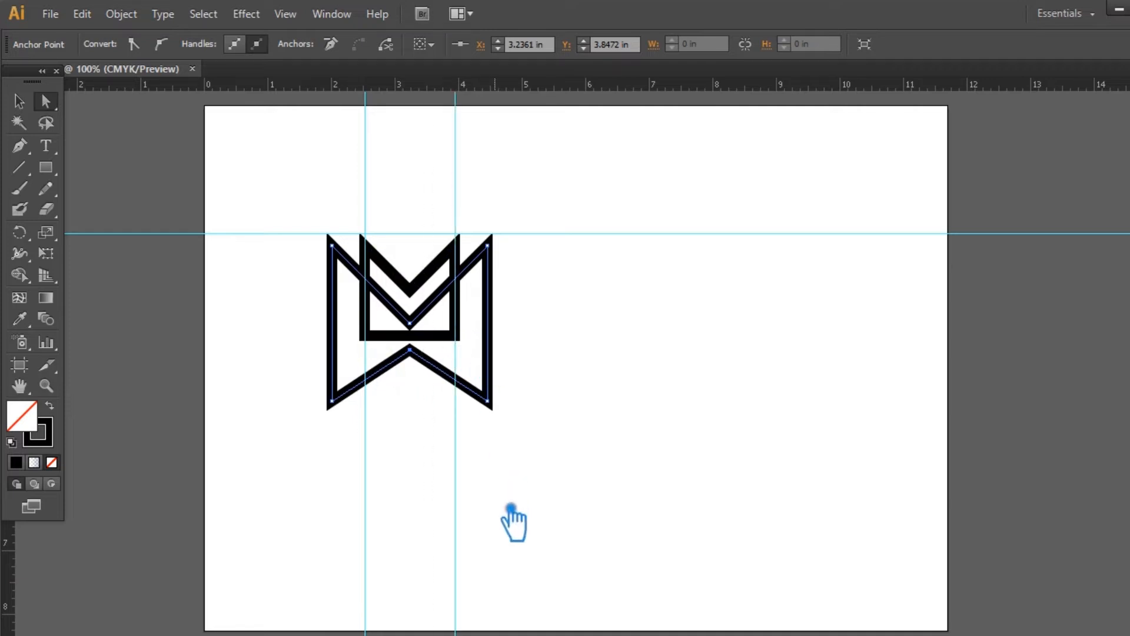
key(p)
click(365, 379)
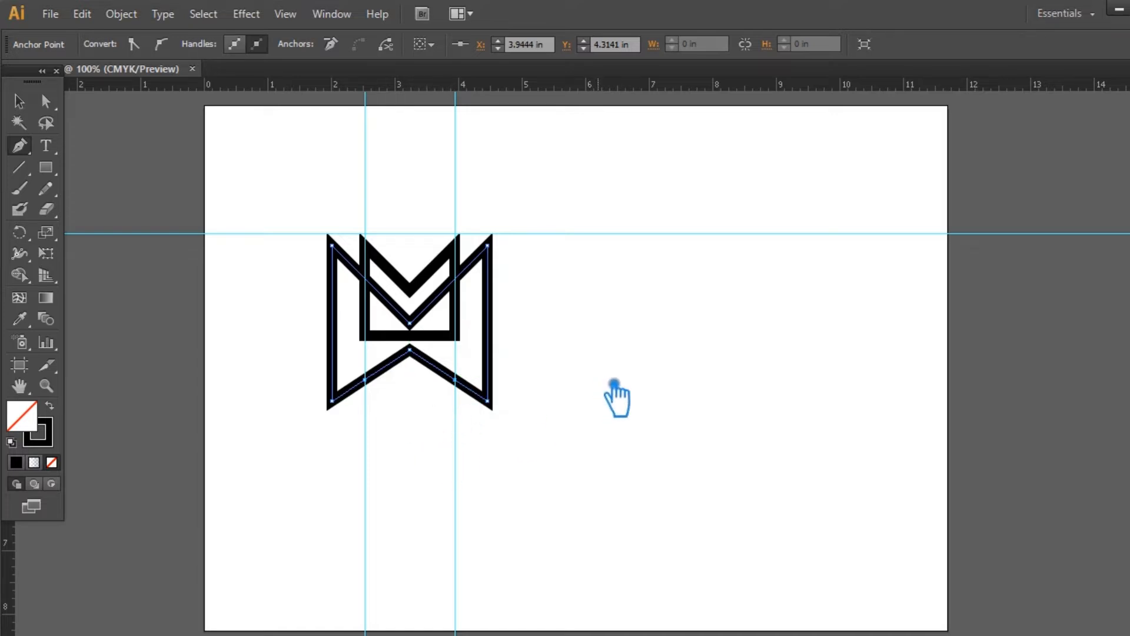
Step: Try to open the large shape by deleting its bottom peak anchor point, and undo the deletion
key(a)
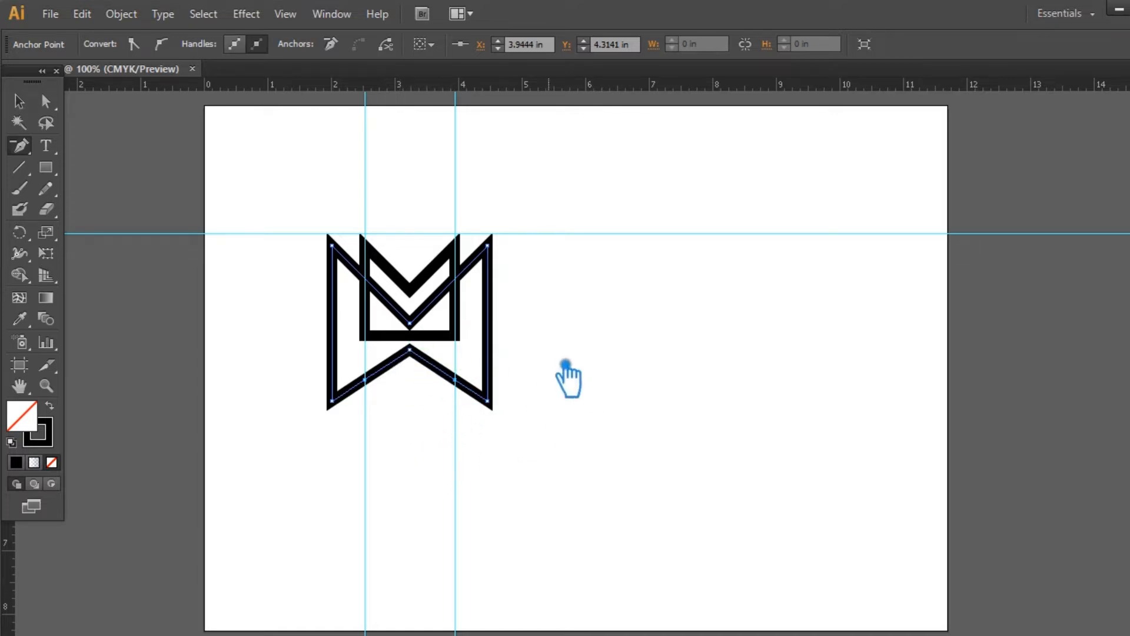
click(411, 350)
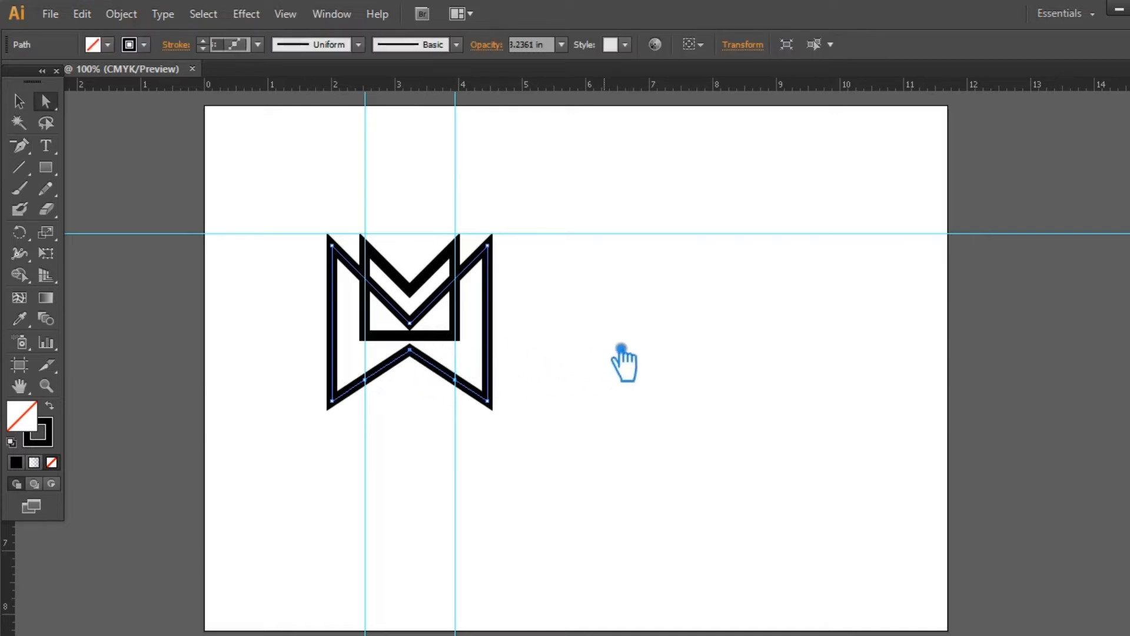
key(Delete)
click(427, 340)
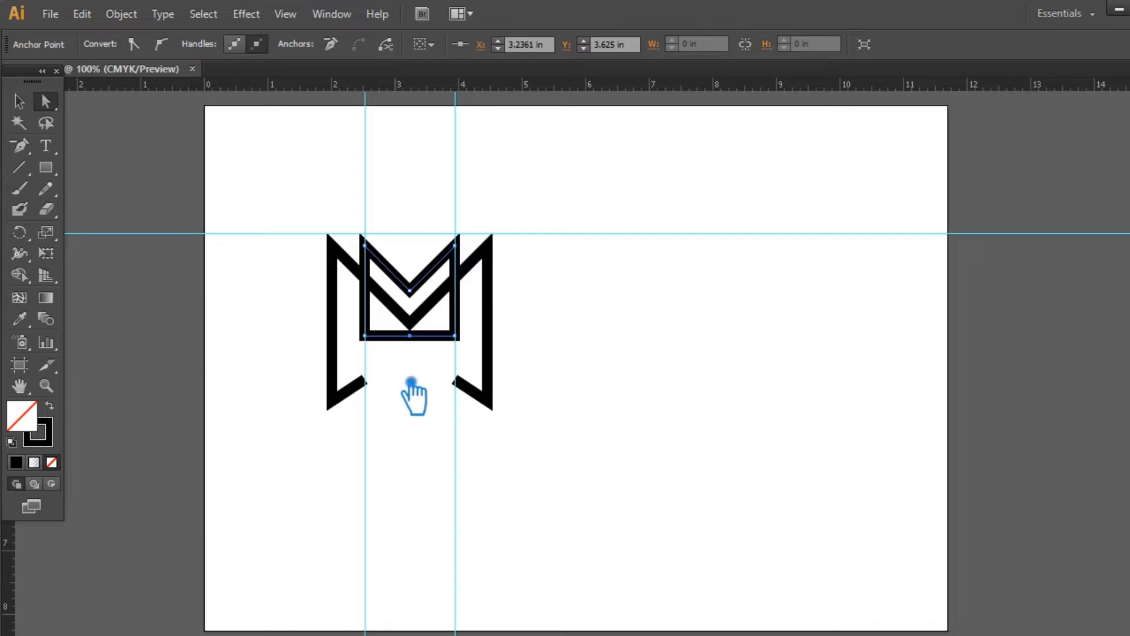
key(ctrl+z)
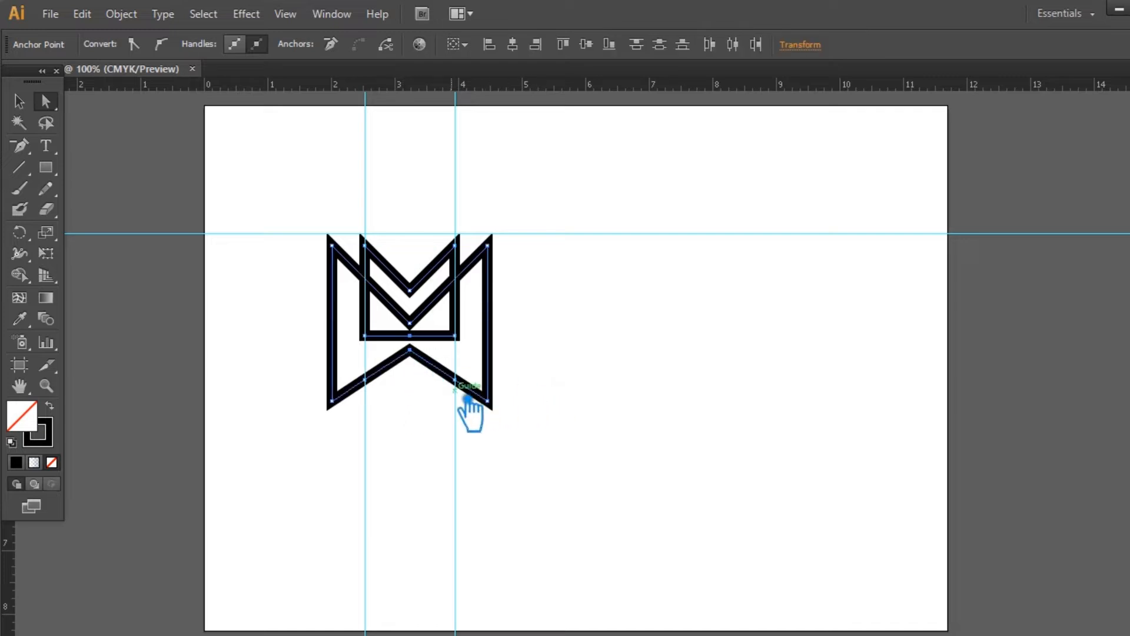
Step: Add an anchor point on each slope of the large shape's bottom peak at Y 4.1016 in, levelled with a horizontal guide
key(p)
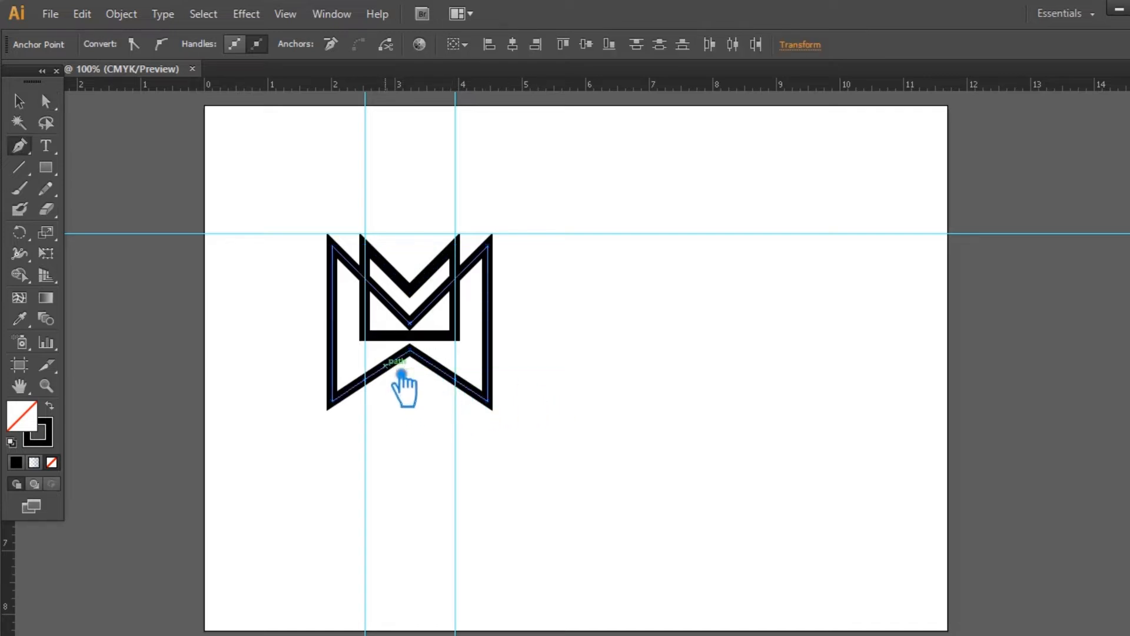
click(387, 364)
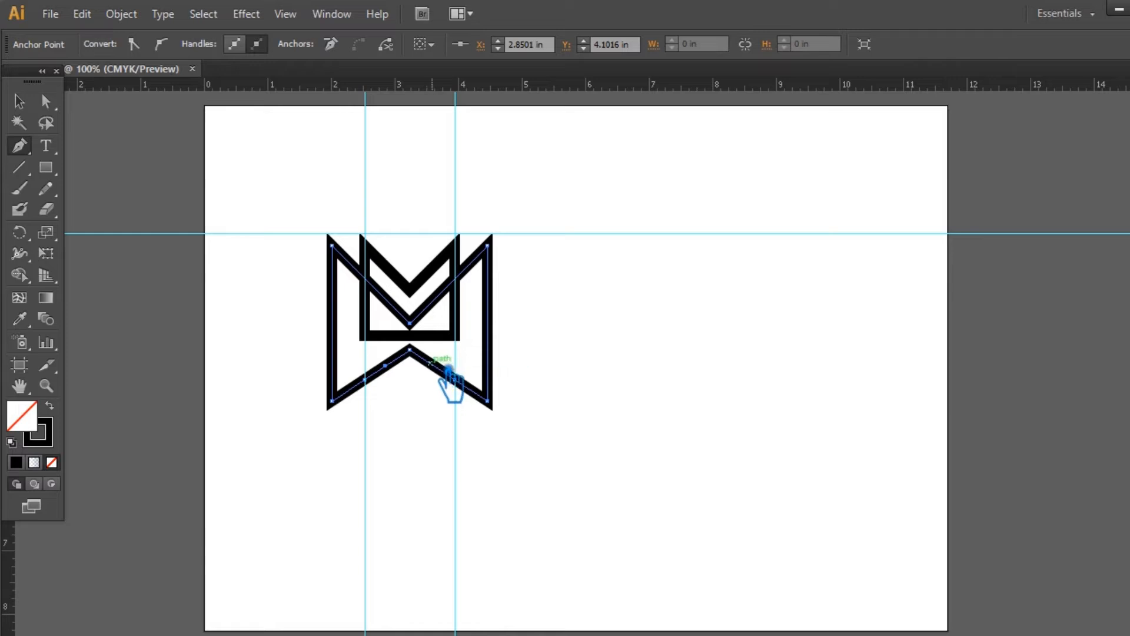
drag(398, 88, 400, 375)
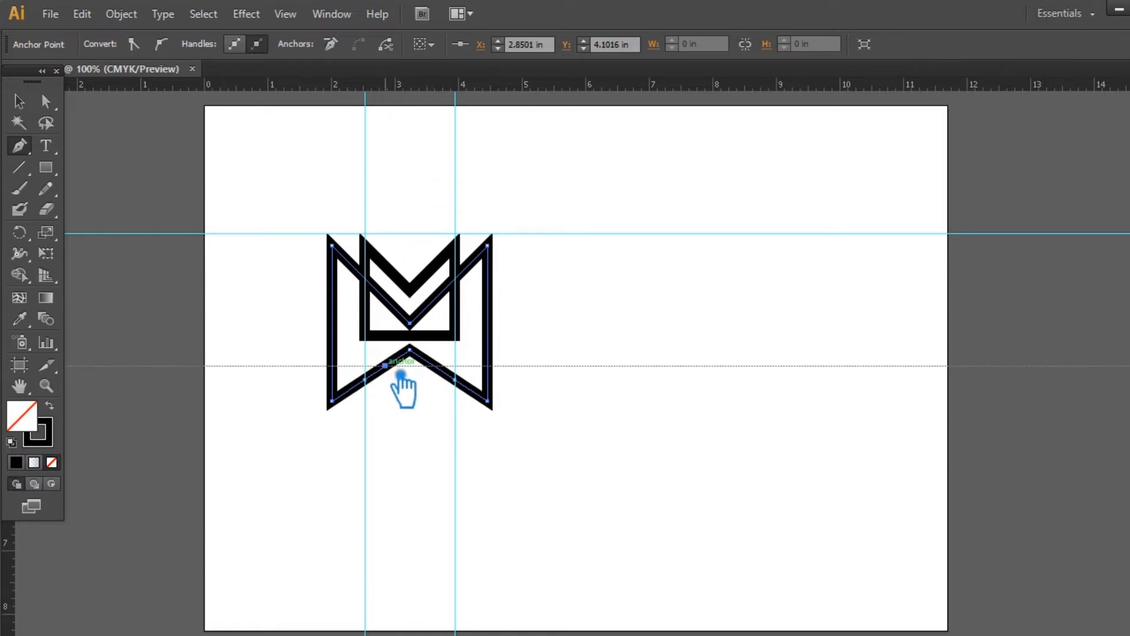
click(435, 366)
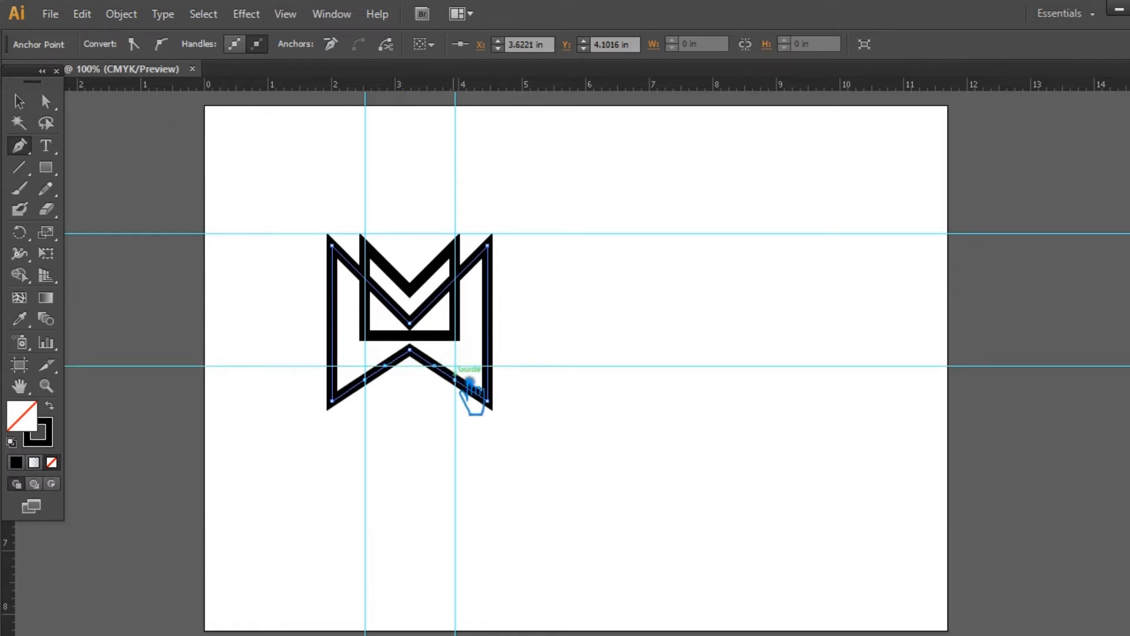
Step: Delete the large shape's bottom peak anchor point and move the two open ends vertically in line with the small shape's sides
key(minus)
key(a)
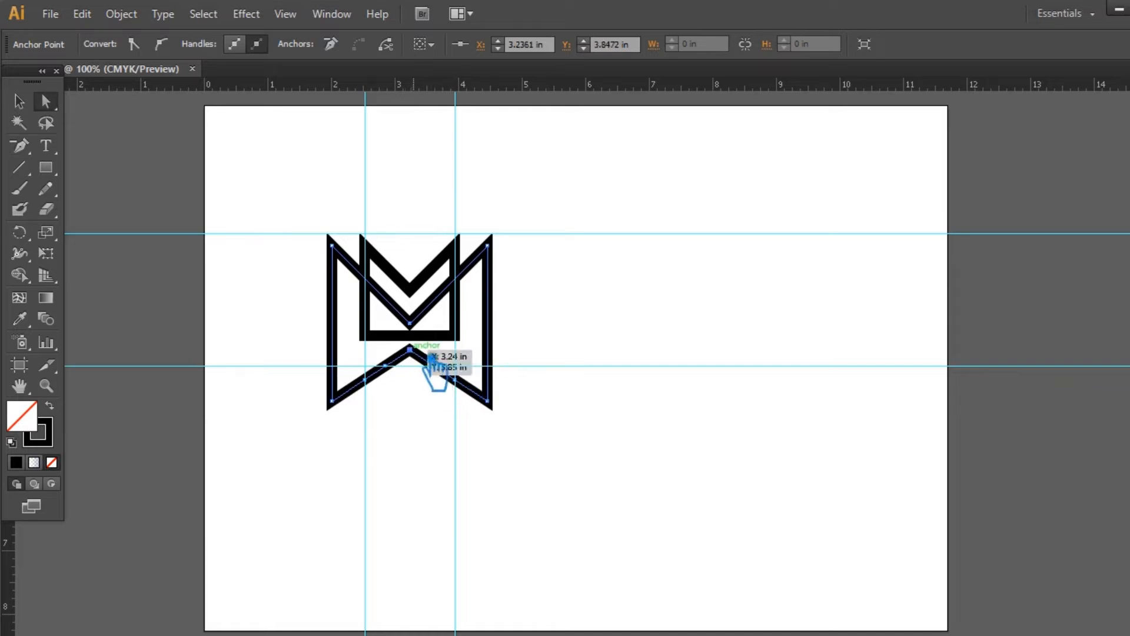
key(Delete)
drag(409, 381, 382, 340)
mouse_move(449, 370)
mouse_down()
mouse_move(474, 340)
mouse_move(485, 348)
mouse_move(445, 372)
mouse_move(456, 374)
mouse_move(471, 348)
mouse_up()
Step: Remove the small shape's bottom edge by deleting its middle anchor point
click(19, 102)
click(424, 352)
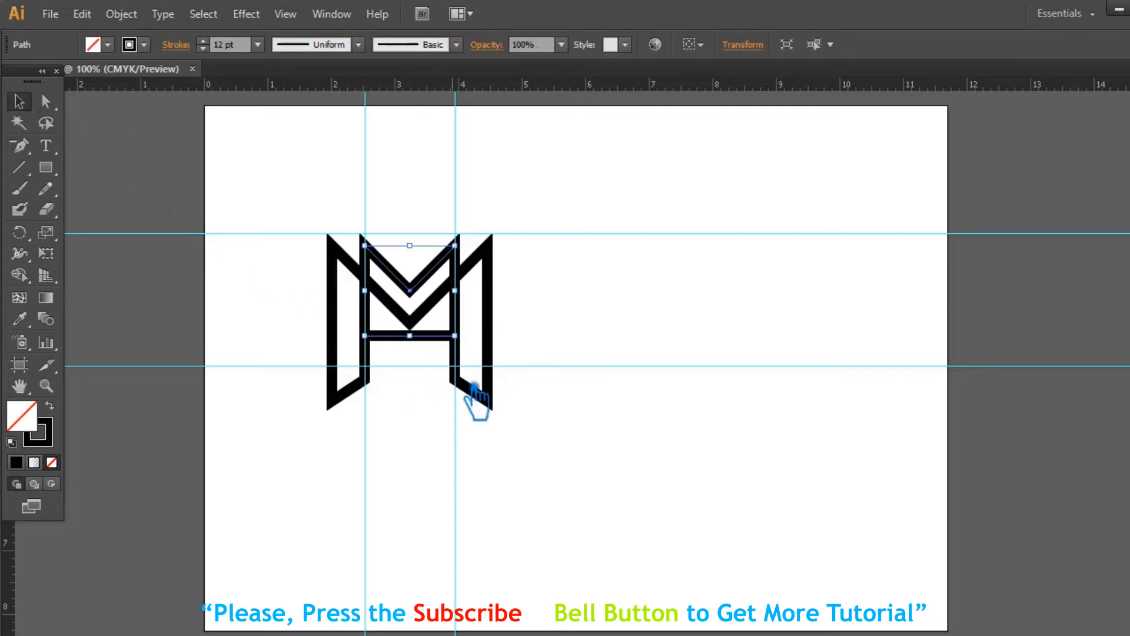
key(a)
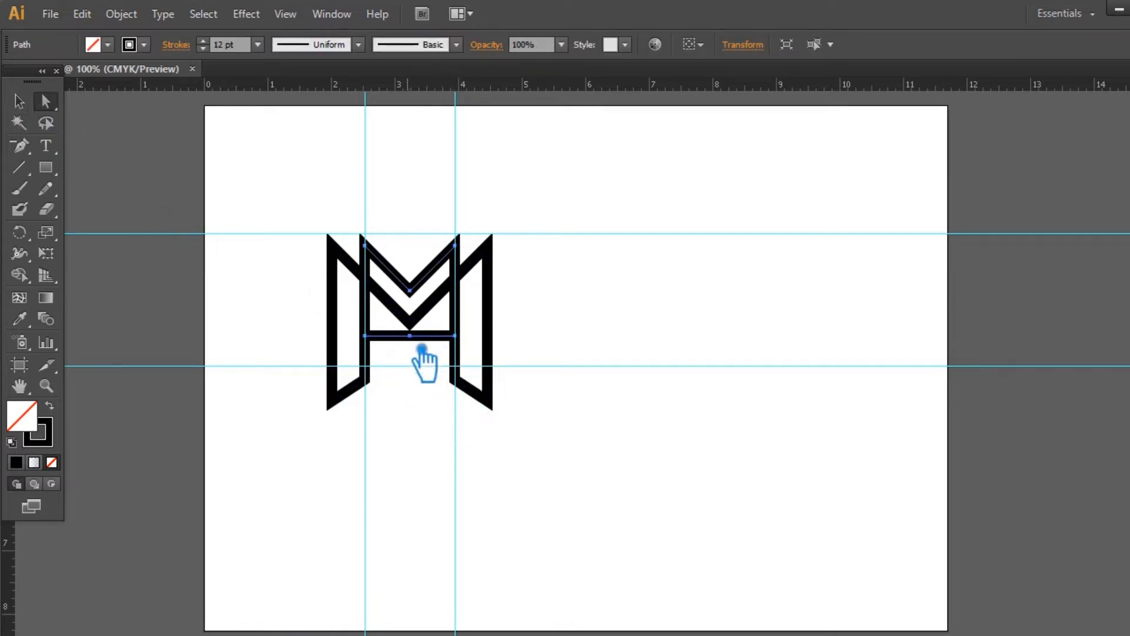
click(432, 339)
key(Delete)
drag(449, 366, 452, 378)
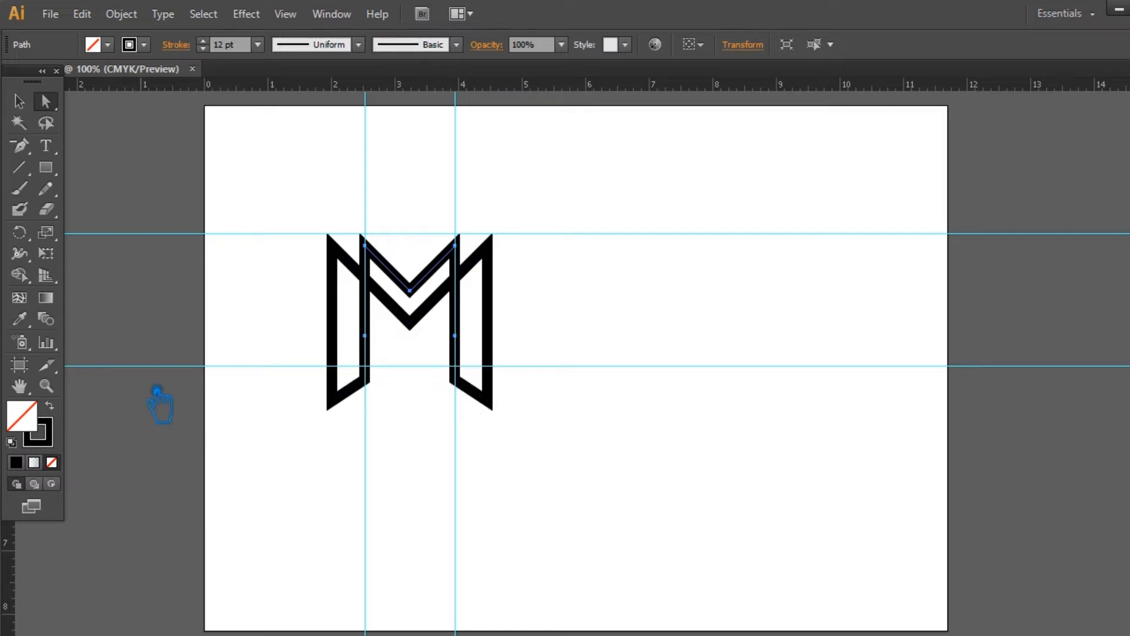
Step: Select the bottom anchor points of both outer legs and move them up to shorten the M
drag(613, 490, 297, 378)
key(Up)
key(Up)
key(Up)
key(Up)
key(Up)
key(Up)
key(Up)
key(Up)
key(Up)
key(Up)
key(Up)
key(Up)
key(Up)
key(Up)
key(Up)
key(Up)
key(Up)
key(Up)
key(Up)
key(Up)
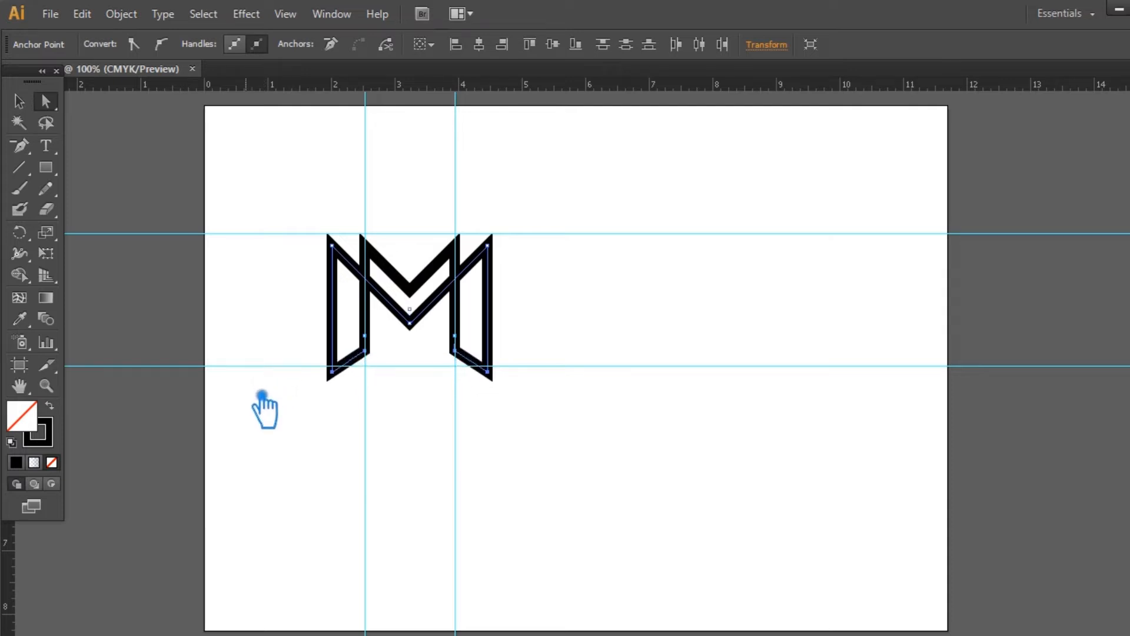
Step: Try to delete the lower anchor point on the right inner leg, and undo the deletion
key(minus)
click(455, 336)
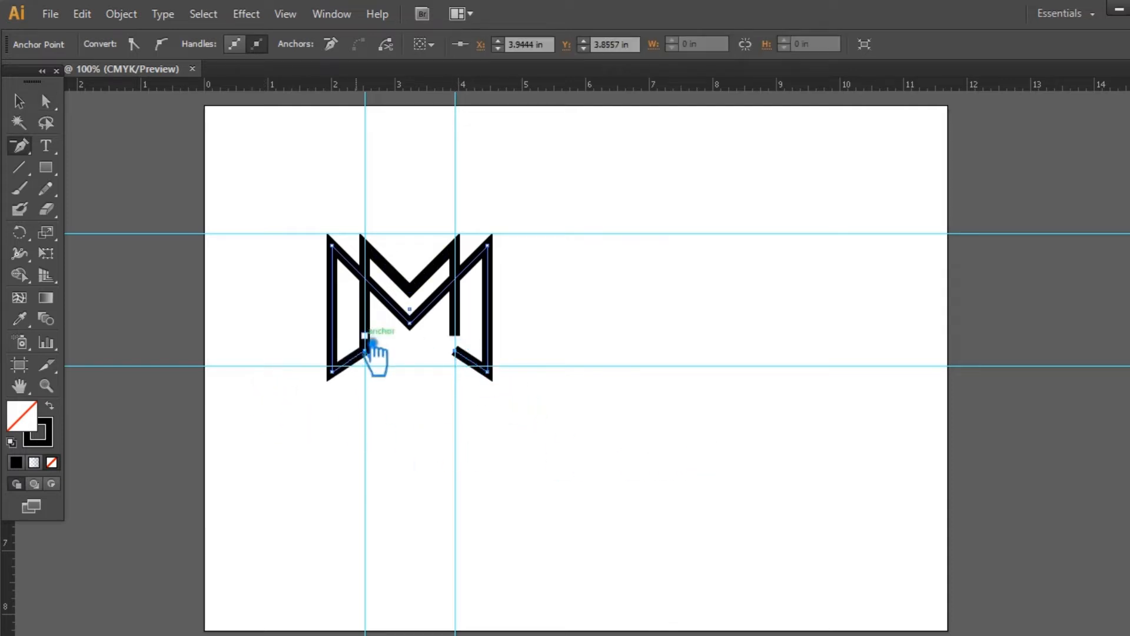
key(ctrl+z)
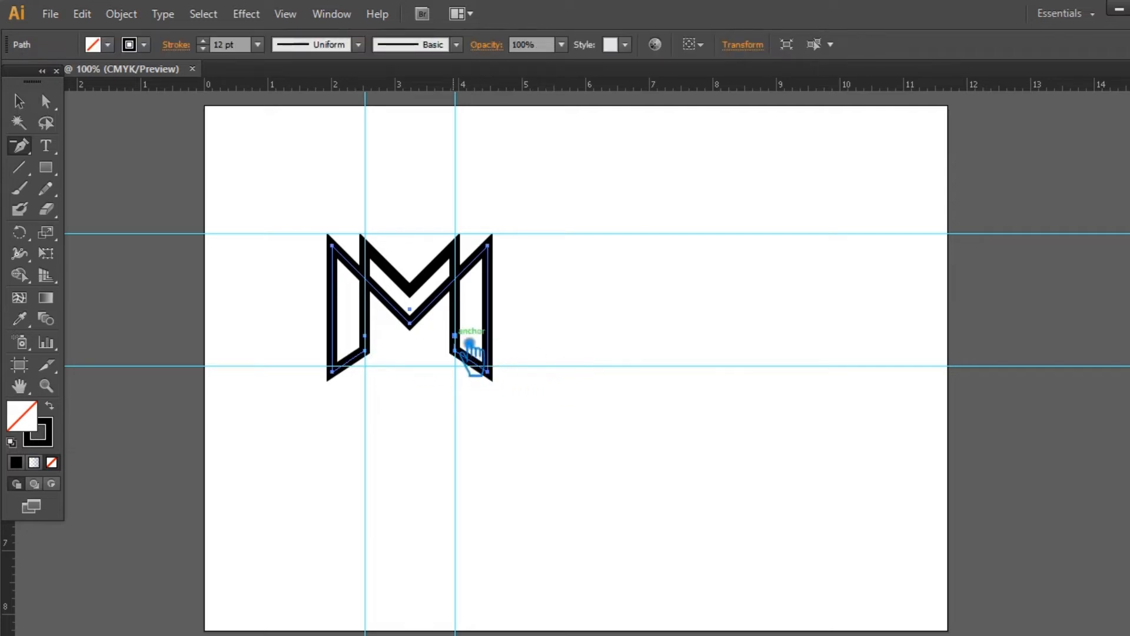
click(466, 348)
key(ctrl+z)
click(20, 102)
click(618, 368)
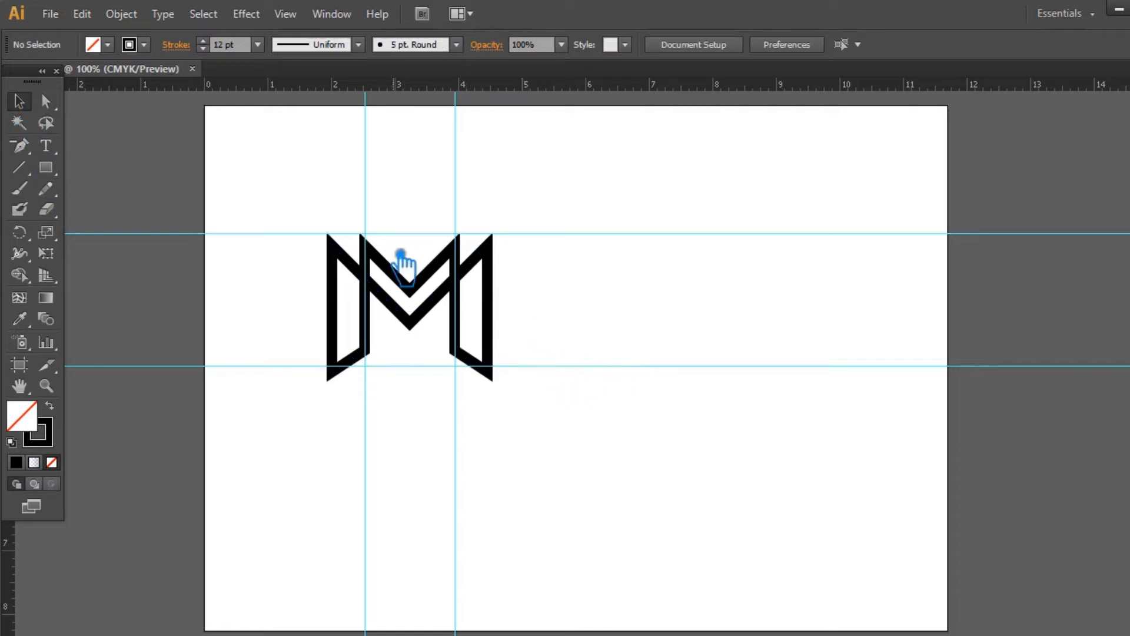
Step: Select the two top anchor points of the outer M shape and move them down below the inner shape's peaks
click(332, 244)
key(a)
click(332, 244)
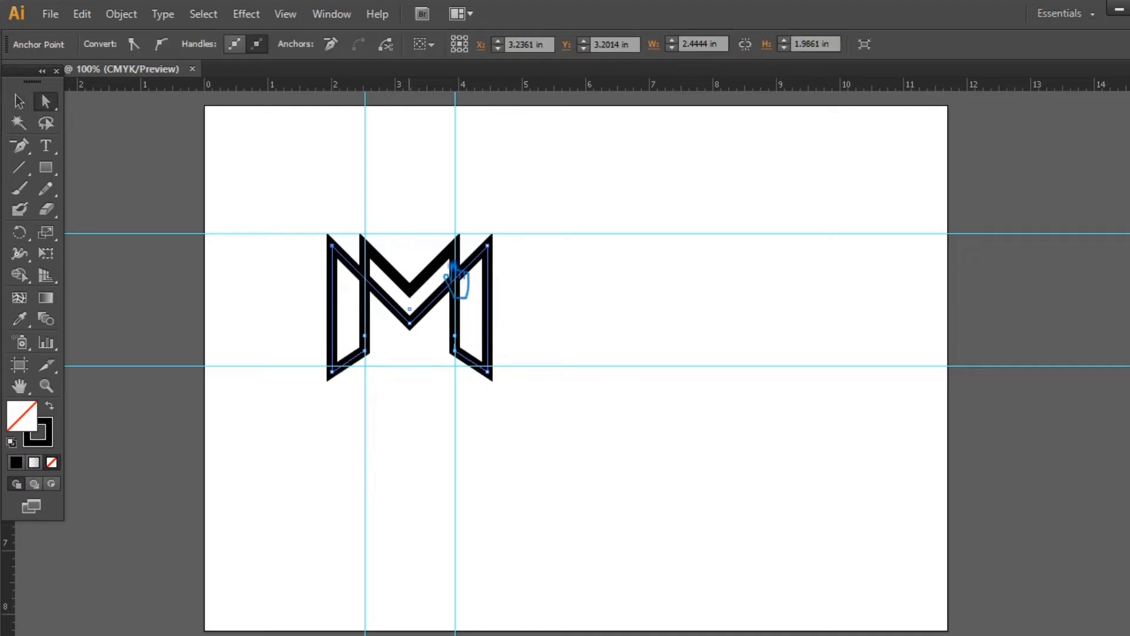
shift+click(505, 257)
key(Down)
key(Down)
key(Down)
key(Down)
key(Down)
key(Down)
key(Down)
key(Down)
key(Down)
key(Down)
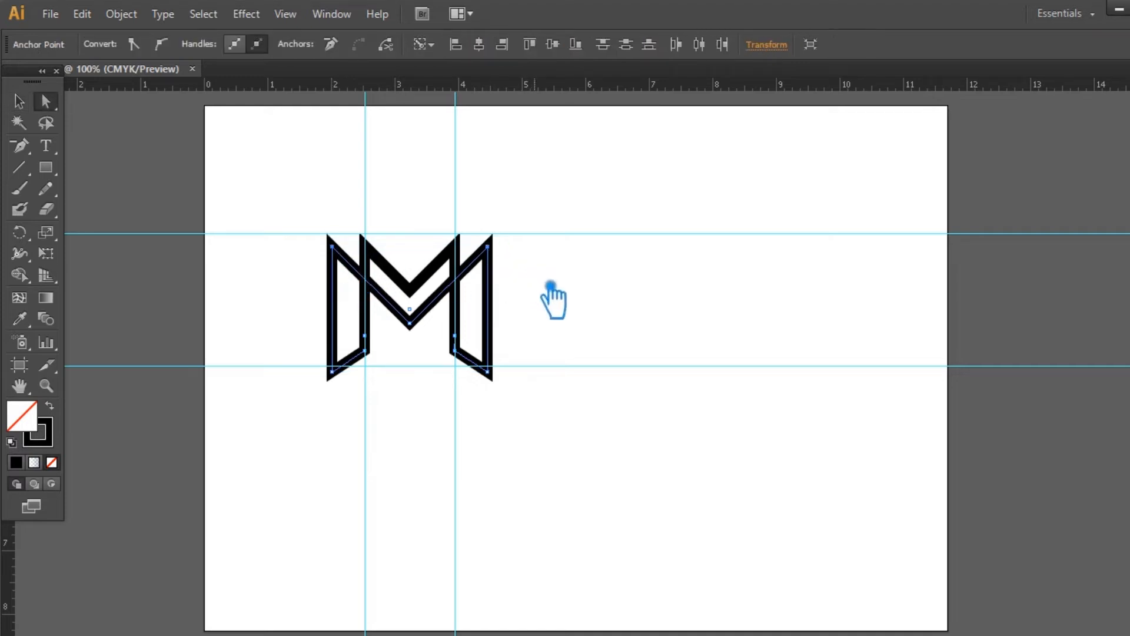
key(Down)
key(Down)
key(Down)
key(Down)
key(Down)
key(Down)
key(Down)
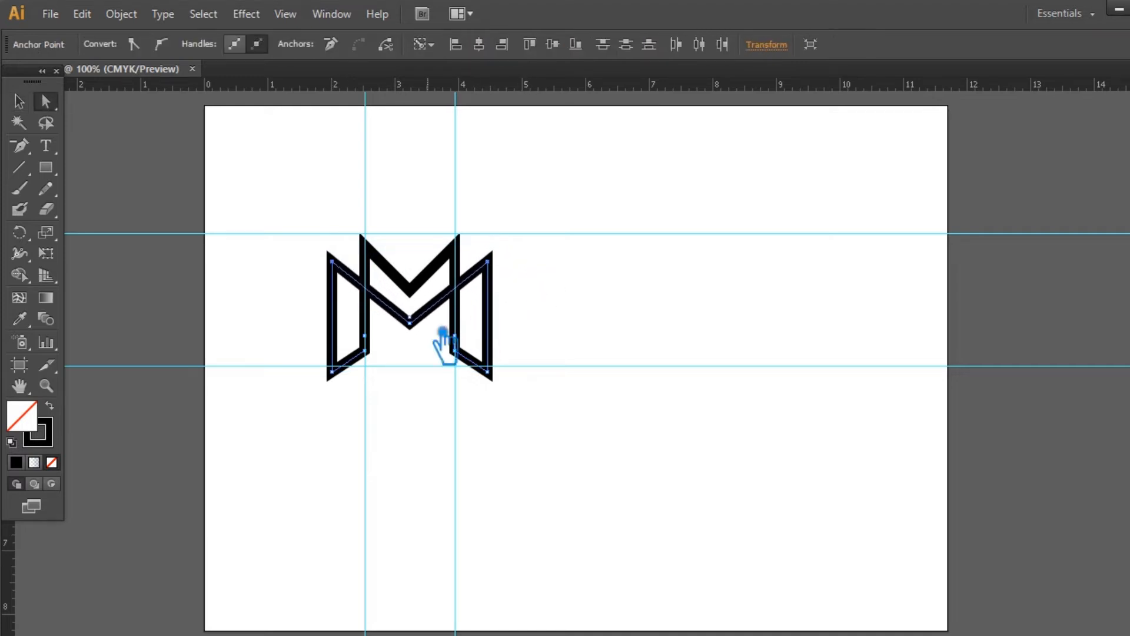
Step: Move the outer shape's central V anchor point straight down to Y 3.6806 in
click(410, 323)
key(Down)
key(Down)
key(Down)
key(Down)
key(Down)
key(Down)
key(Down)
key(Down)
key(Down)
key(Down)
key(Down)
key(Down)
key(Down)
key(Down)
key(Down)
key(Down)
key(Down)
key(Down)
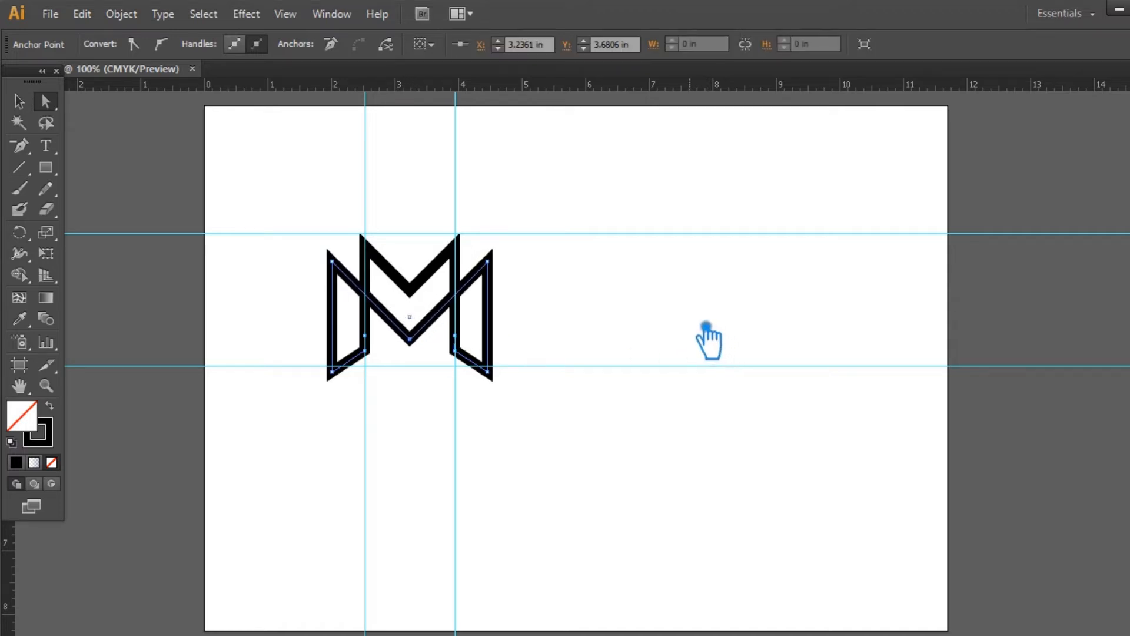
click(707, 342)
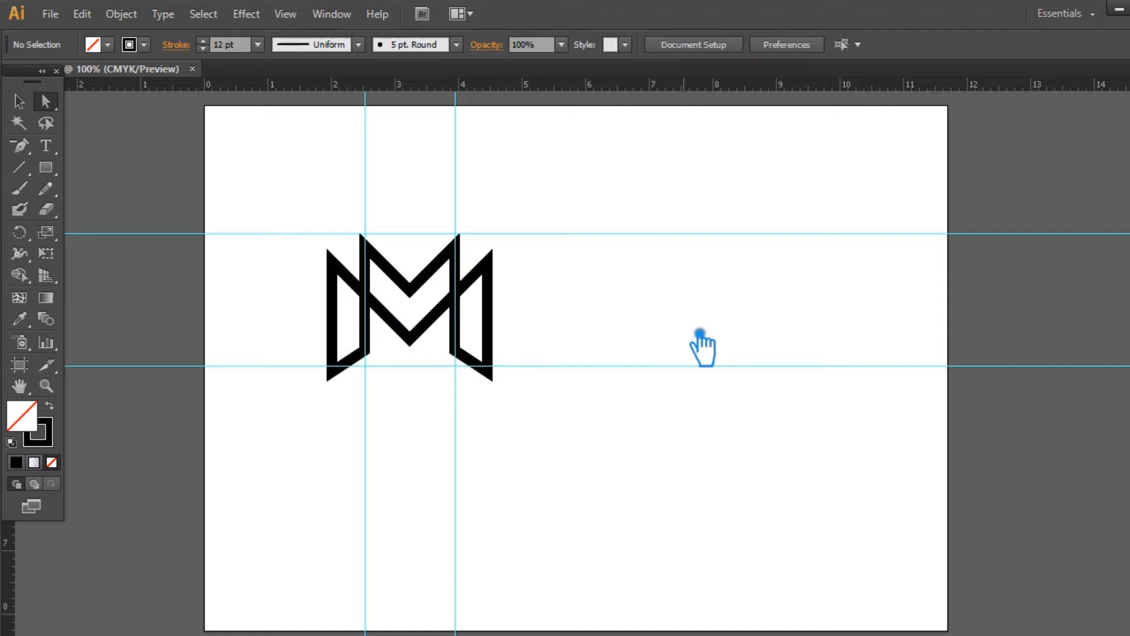
Step: Add a horizontal guide at the inner legs' bottom ends and lower the outer shape's V anchor point to Y 3.7778 in
drag(412, 85, 391, 360)
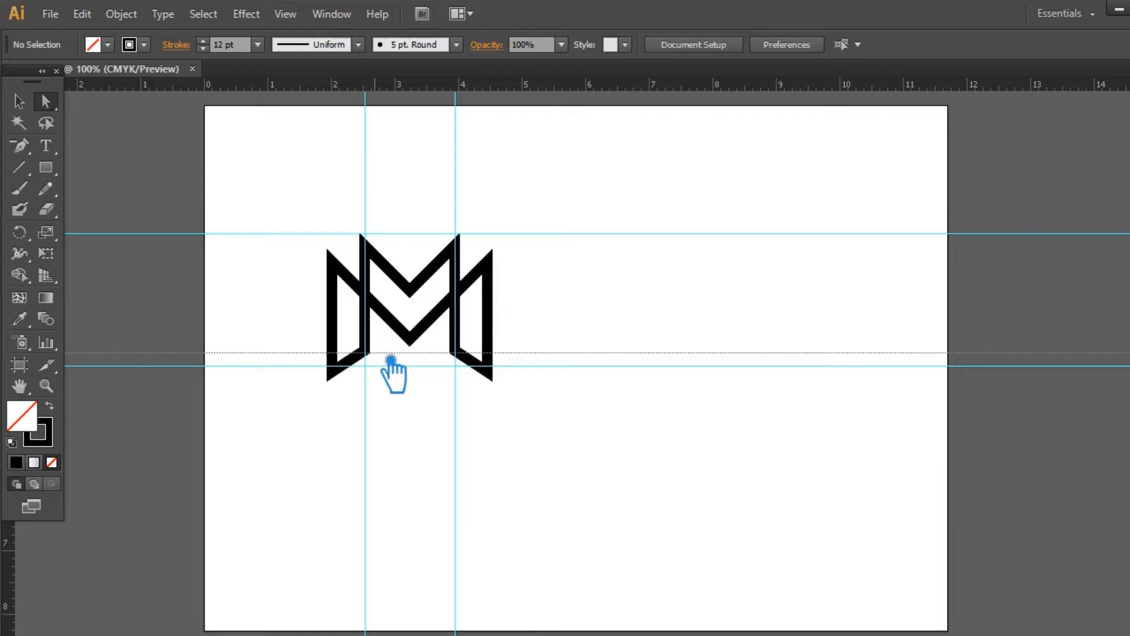
click(410, 339)
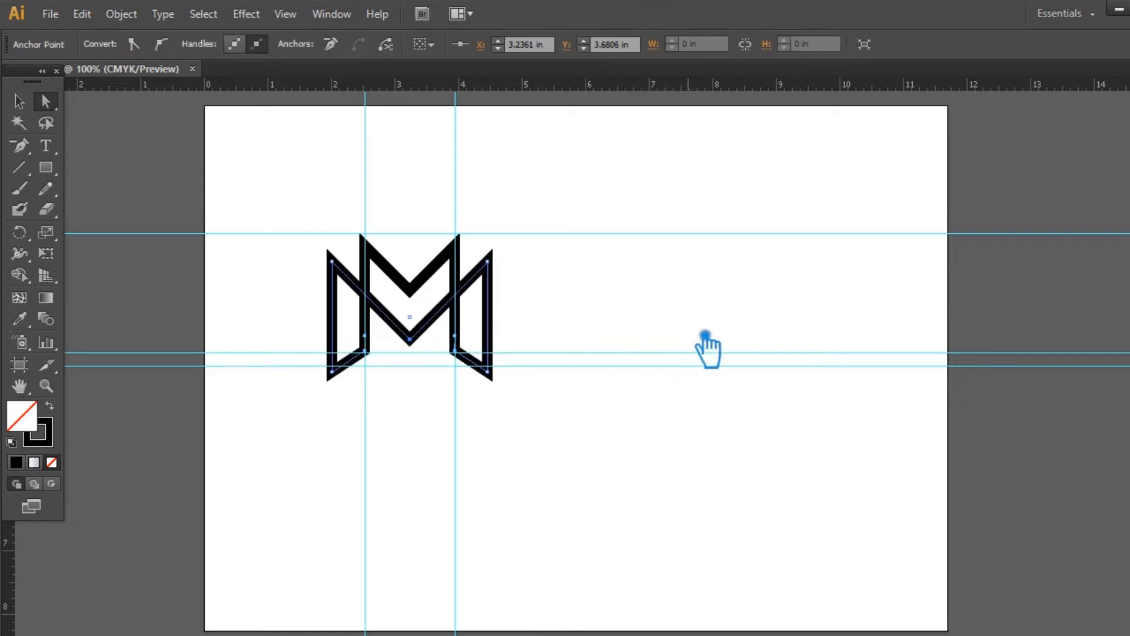
key(Down)
key(Down)
key(Down)
key(Down)
key(Down)
key(Down)
key(Down)
key(Down)
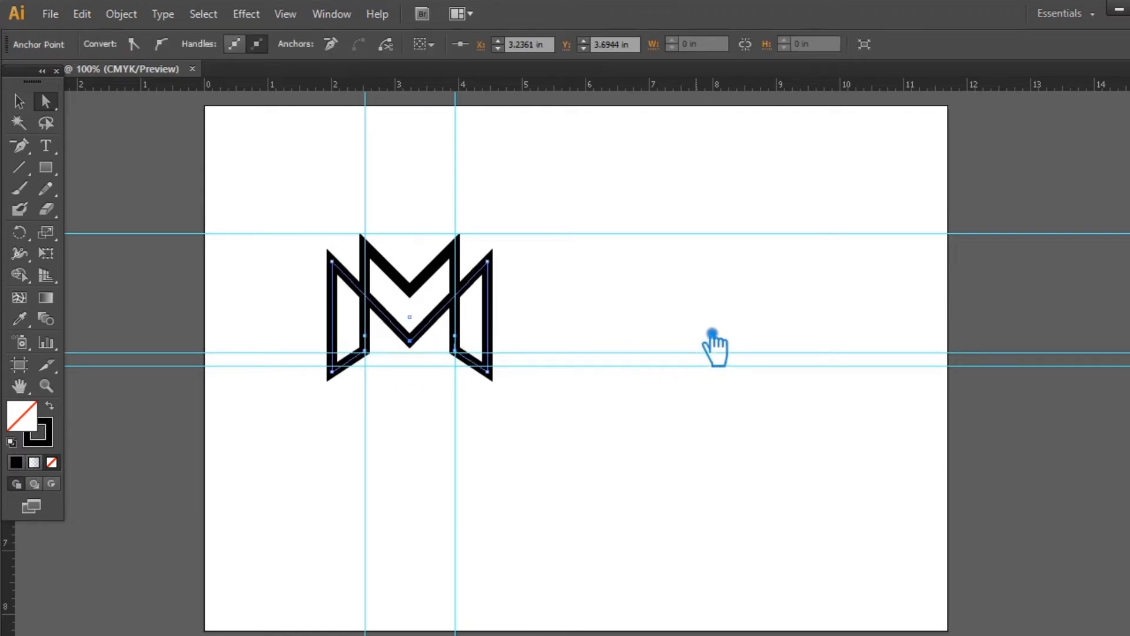
key(Up)
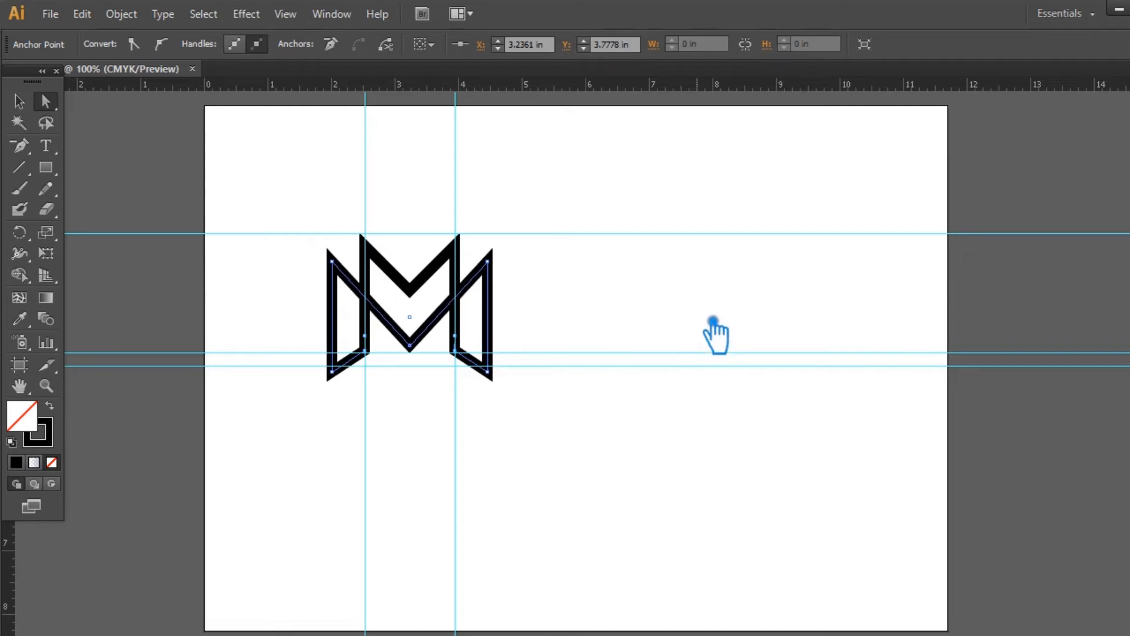
click(710, 321)
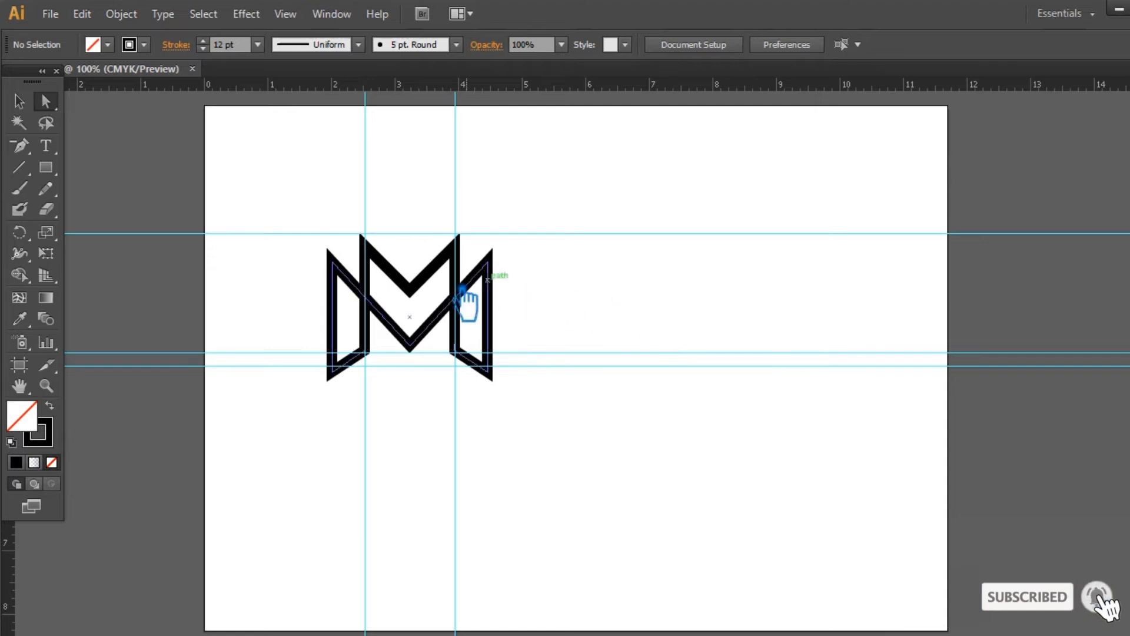
Step: Select the inner shape's central V anchor point and nudge it down, then slightly back up to adjust its depth
click(498, 301)
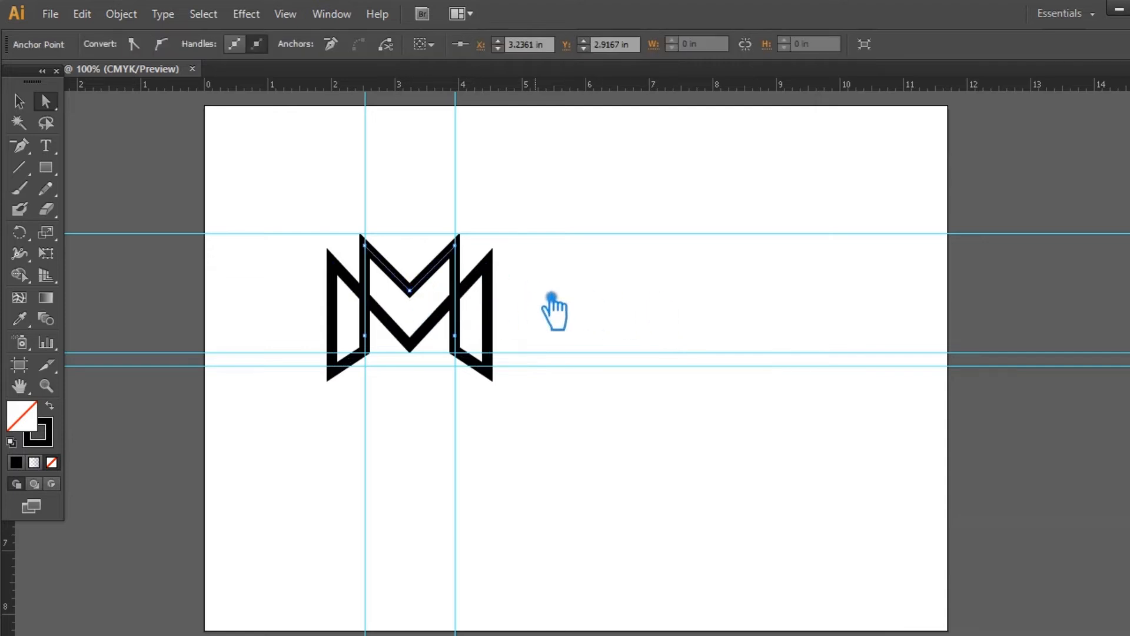
click(412, 291)
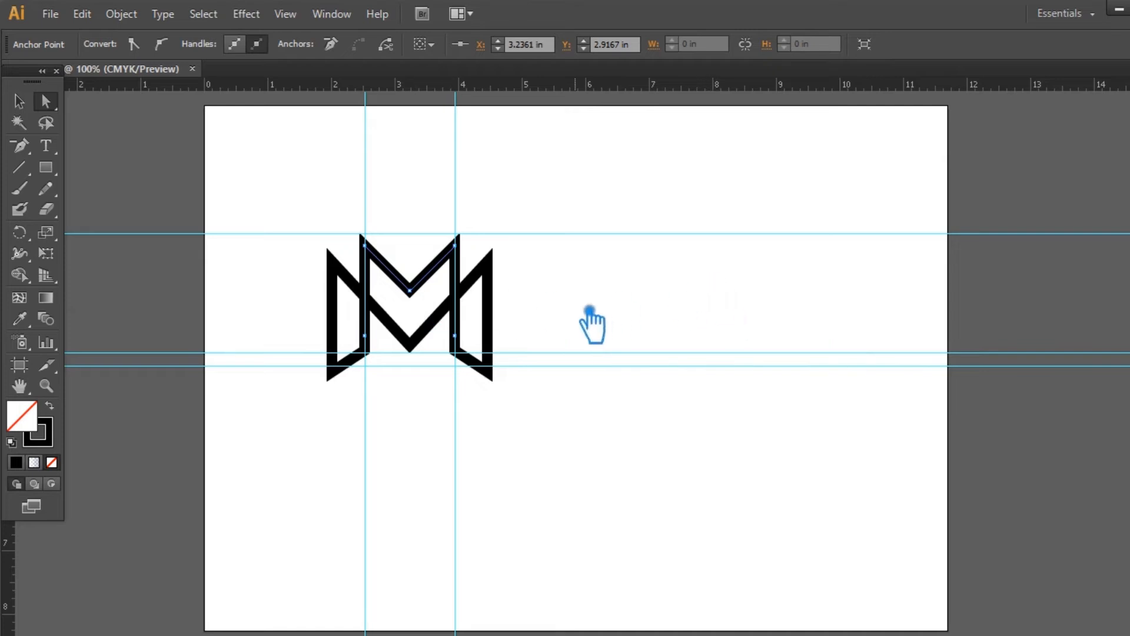
key(Down)
key(Down)
key(Down)
key(Down)
key(Down)
key(Down)
key(Down)
key(Down)
key(Down)
key(Down)
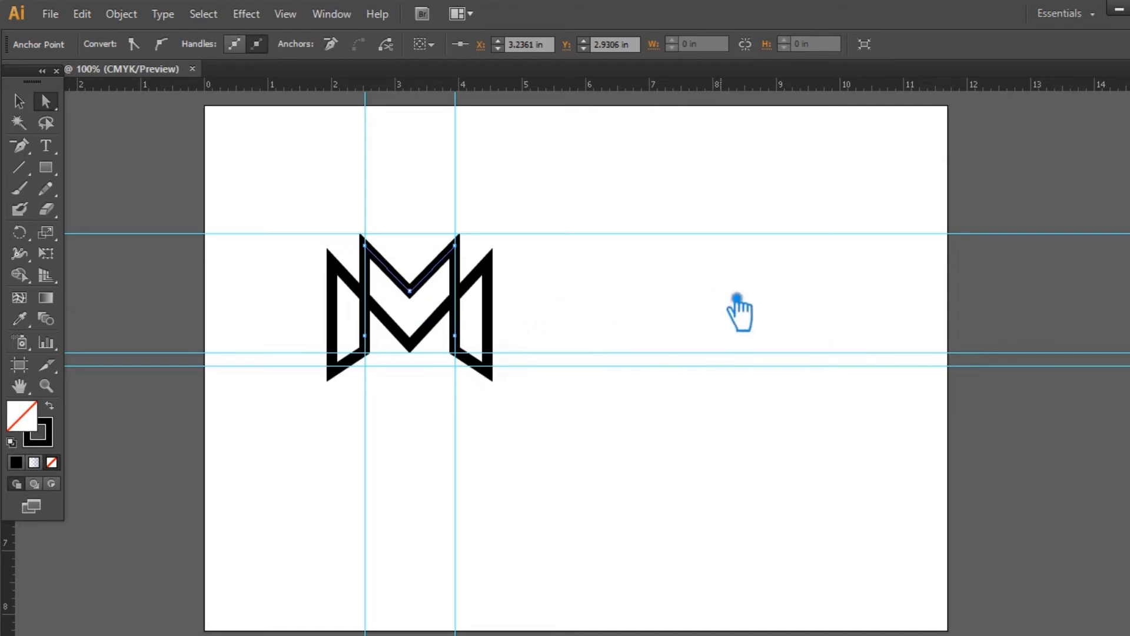
key(Up)
key(Up)
key(Up)
key(Up)
key(Up)
key(Up)
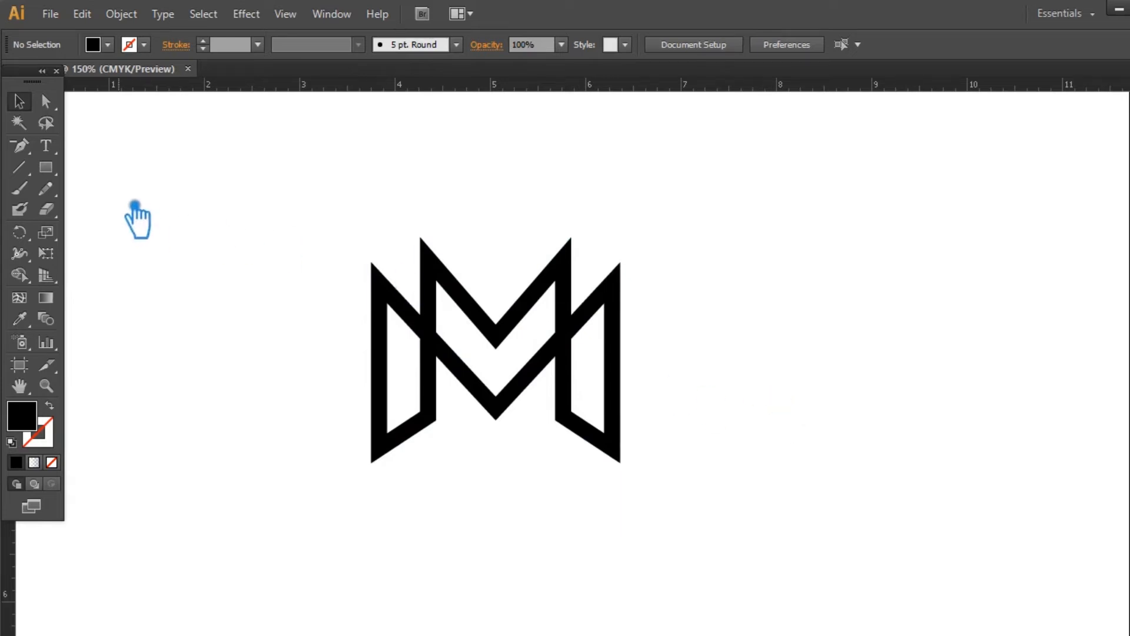
Step: Draw a rectangular frame around the M logo with no fill and a black stroke
click(55, 171)
drag(323, 206, 681, 511)
click(19, 101)
click(69, 412)
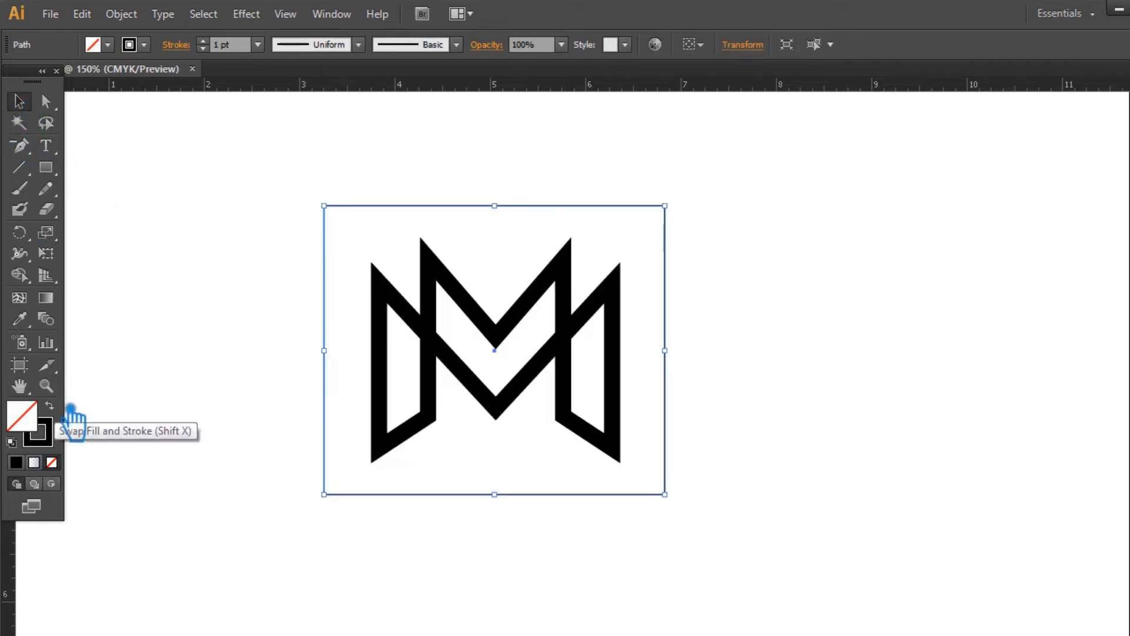
Step: Set the frame's stroke weight to 10 pt
click(222, 46)
key(Up)
key(Up)
key(Up)
key(Up)
key(Up)
key(Up)
key(Up)
key(Up)
key(Up)
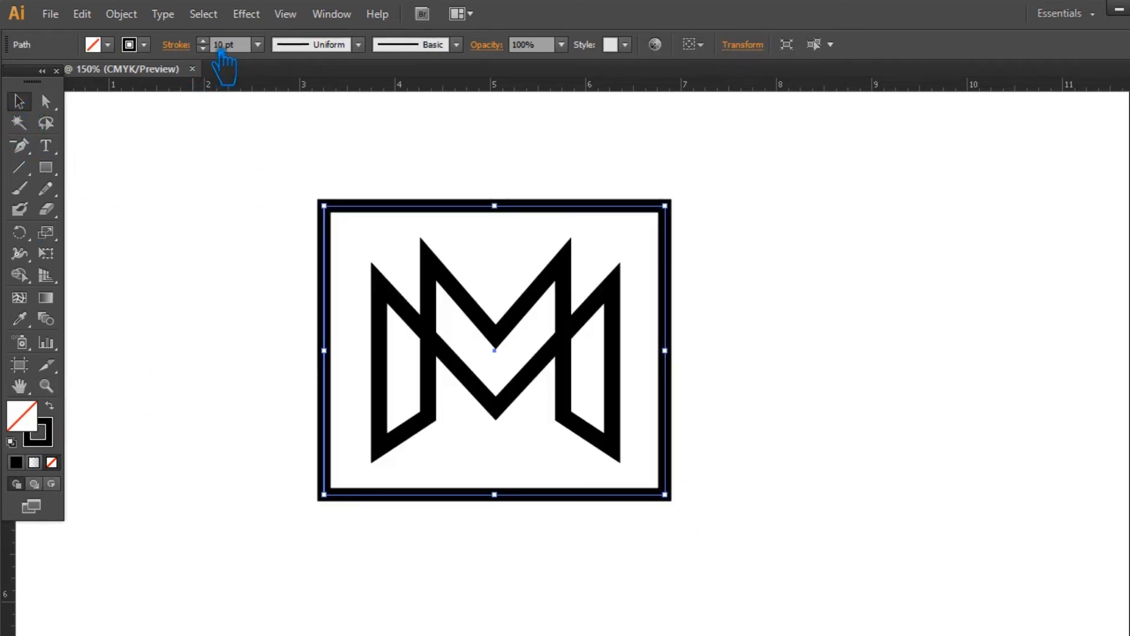
Step: Reduce the frame's stroke weight to 4 pt and deselect it
click(830, 336)
click(664, 228)
click(223, 46)
key(Down)
key(Down)
key(Down)
key(Down)
key(Down)
key(Down)
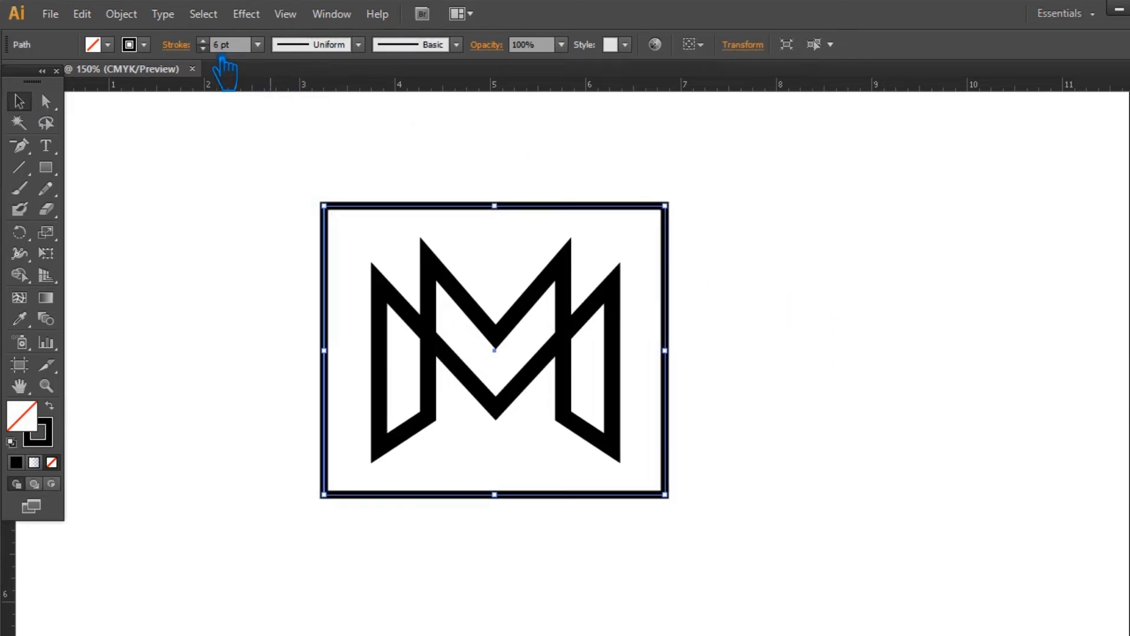
click(823, 352)
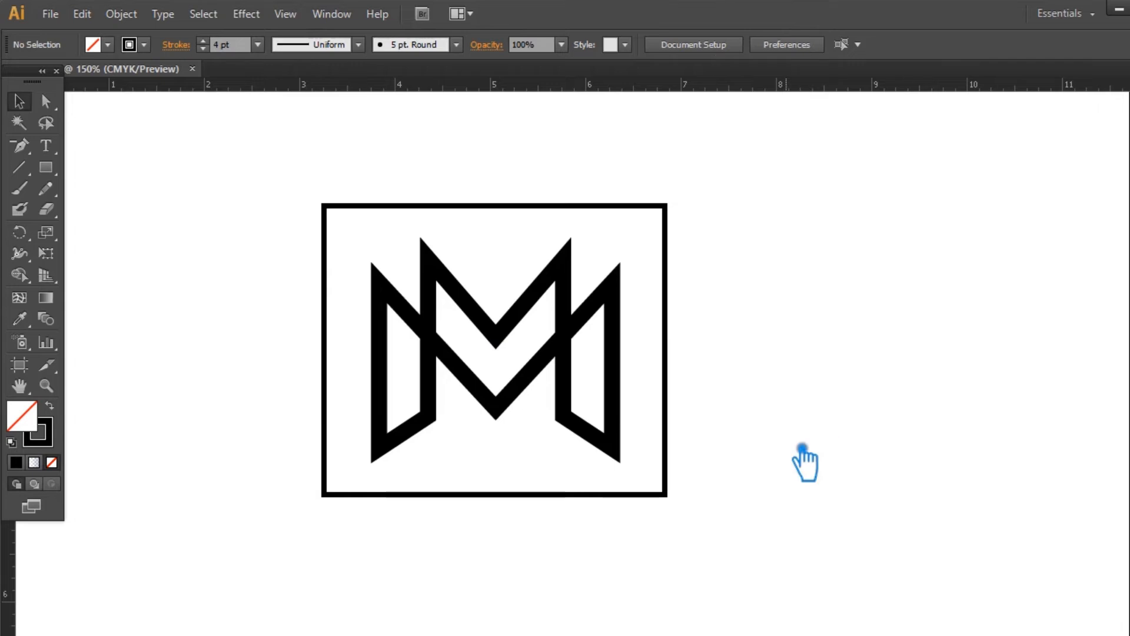
click(678, 300)
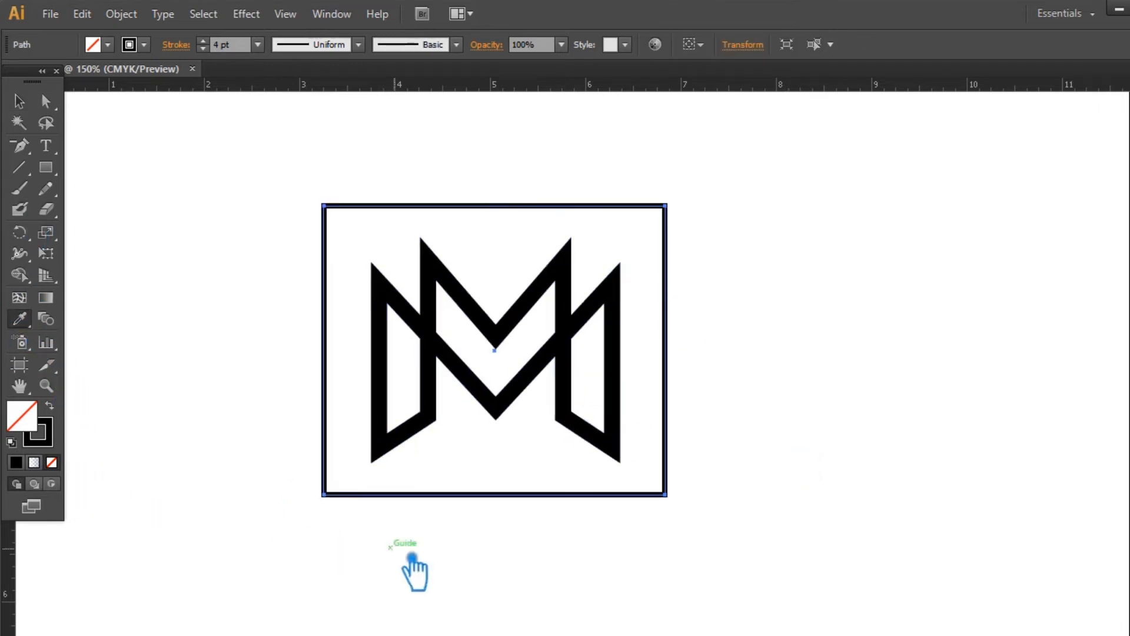
key(p)
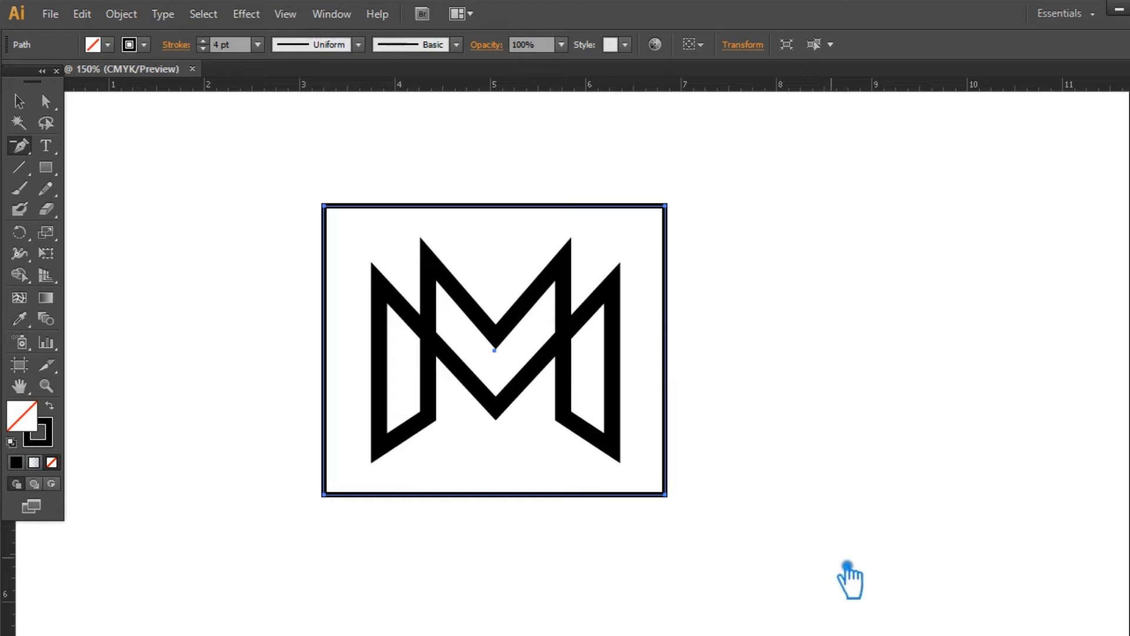
key(v)
click(760, 358)
key(ctrl+minus)
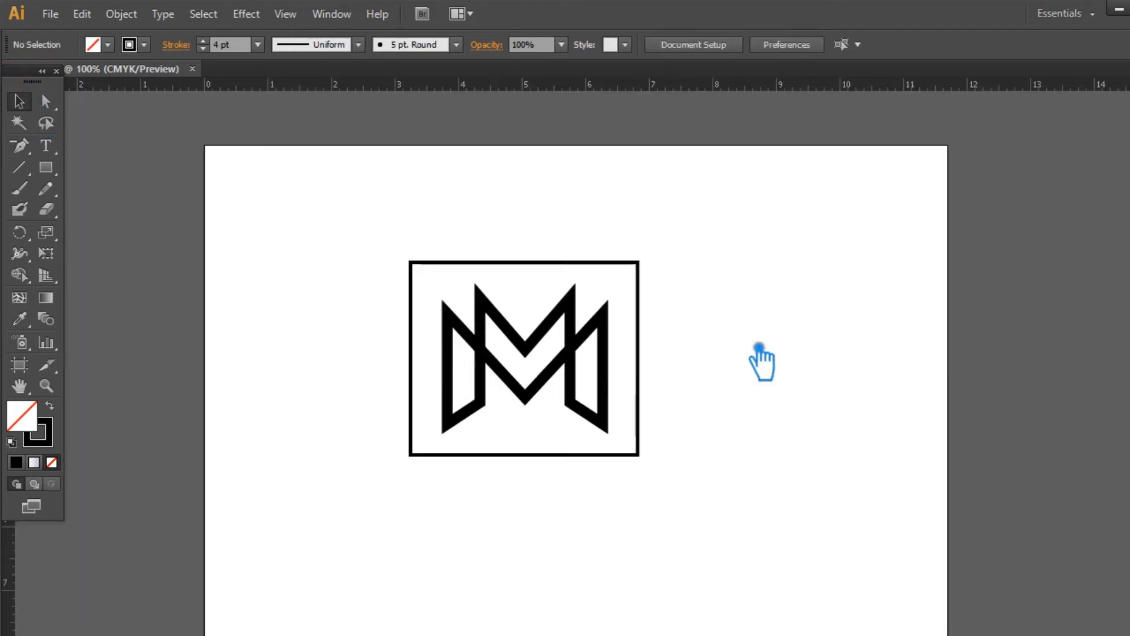
Step: Change the frame's stroke to dark gray, keep it unfilled, and set its weight to 5 pt
click(638, 353)
click(19, 318)
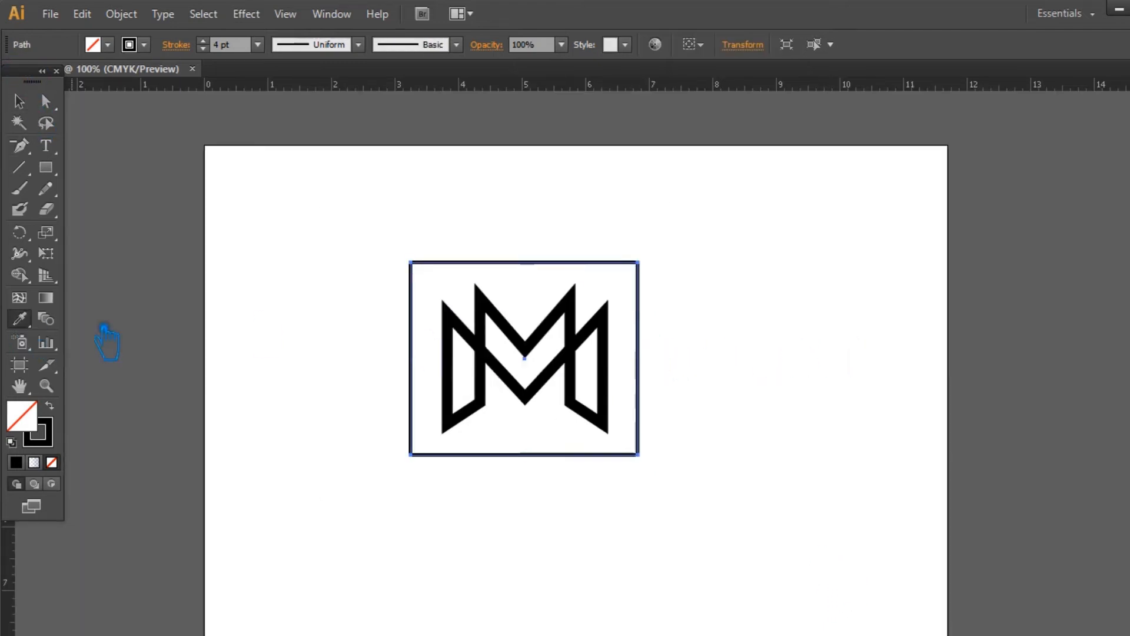
click(138, 323)
key(shift+x)
text(5)
key(Return)
click(19, 101)
click(109, 165)
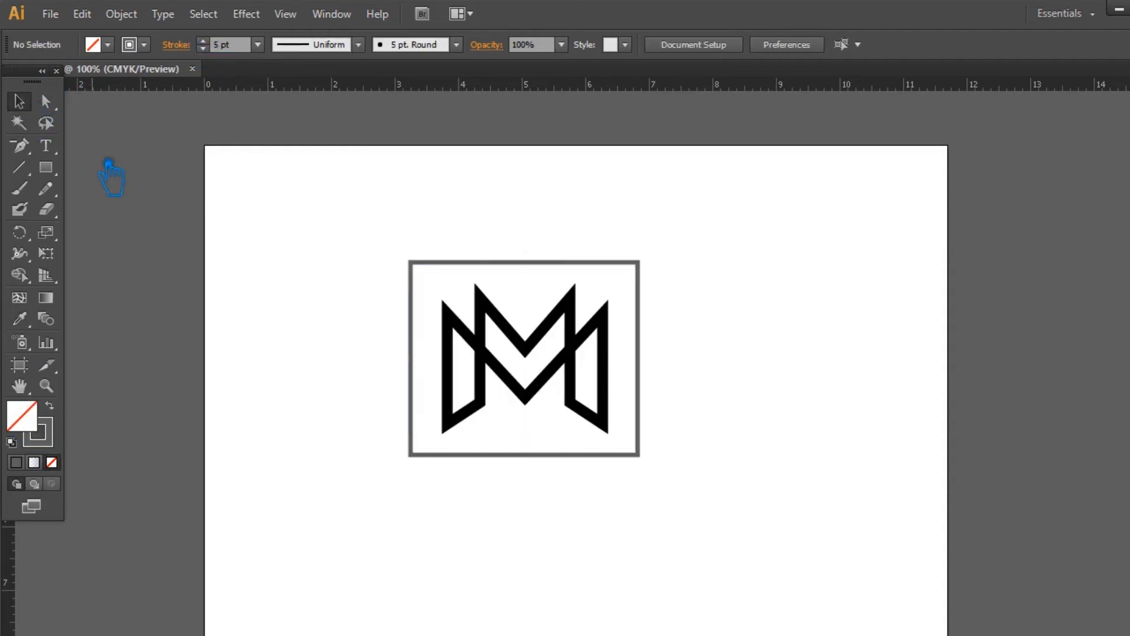
Step: Select the M logo and its frame together and move them slightly lower on the artboard
drag(757, 510, 354, 252)
drag(585, 365, 580, 412)
click(740, 463)
key(ctrl+equal)
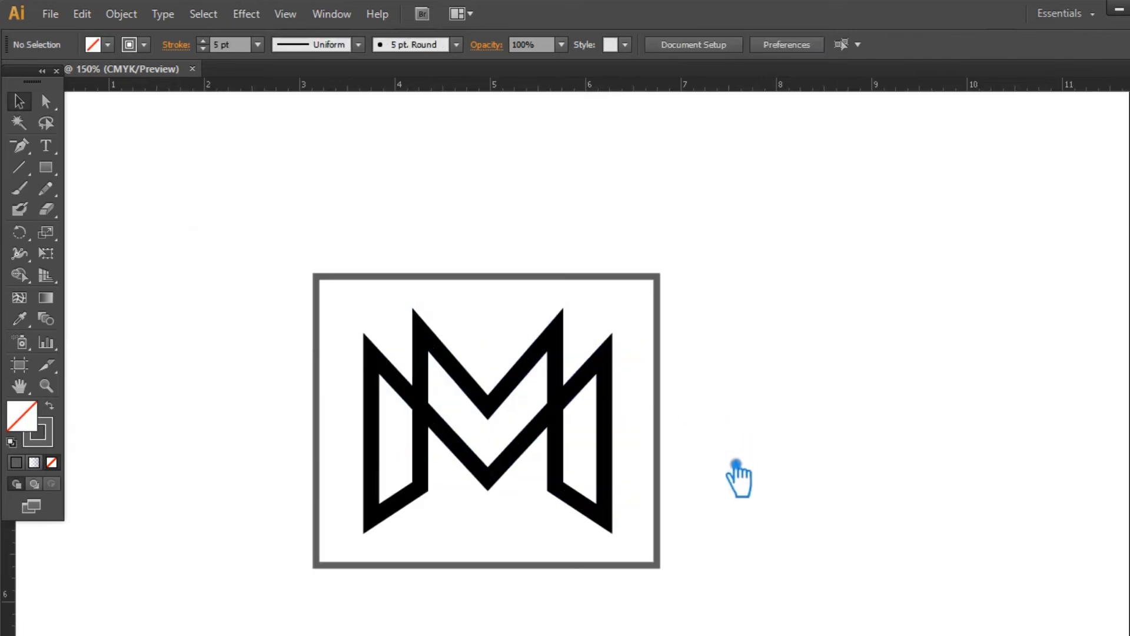
Step: Align the M logo and the frame on their horizontal centers
drag(789, 533, 210, 303)
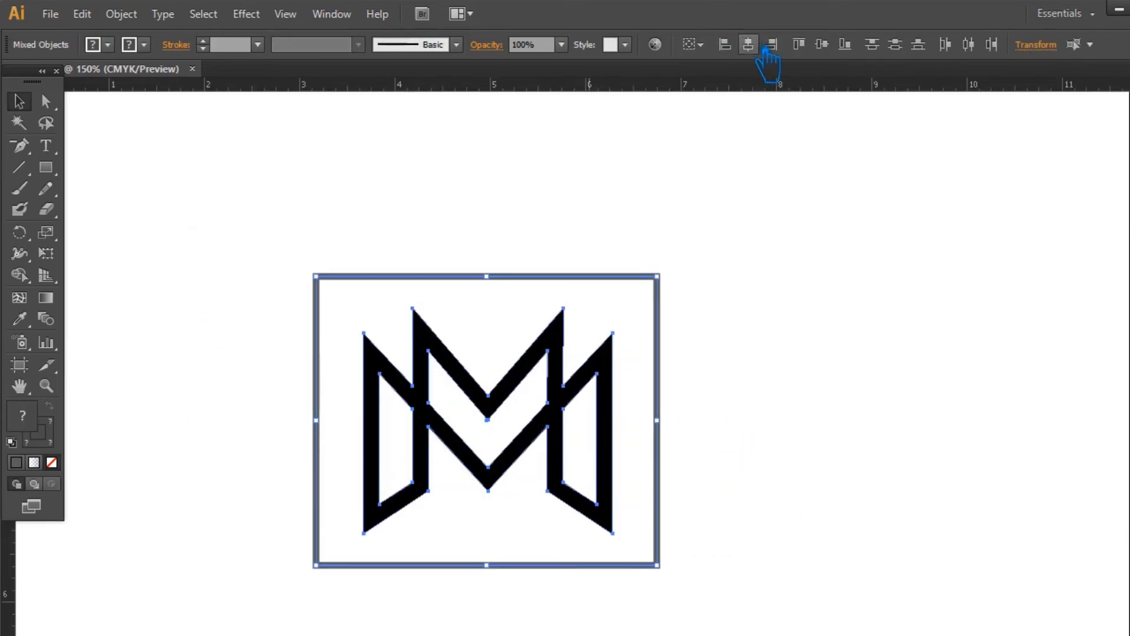
click(750, 47)
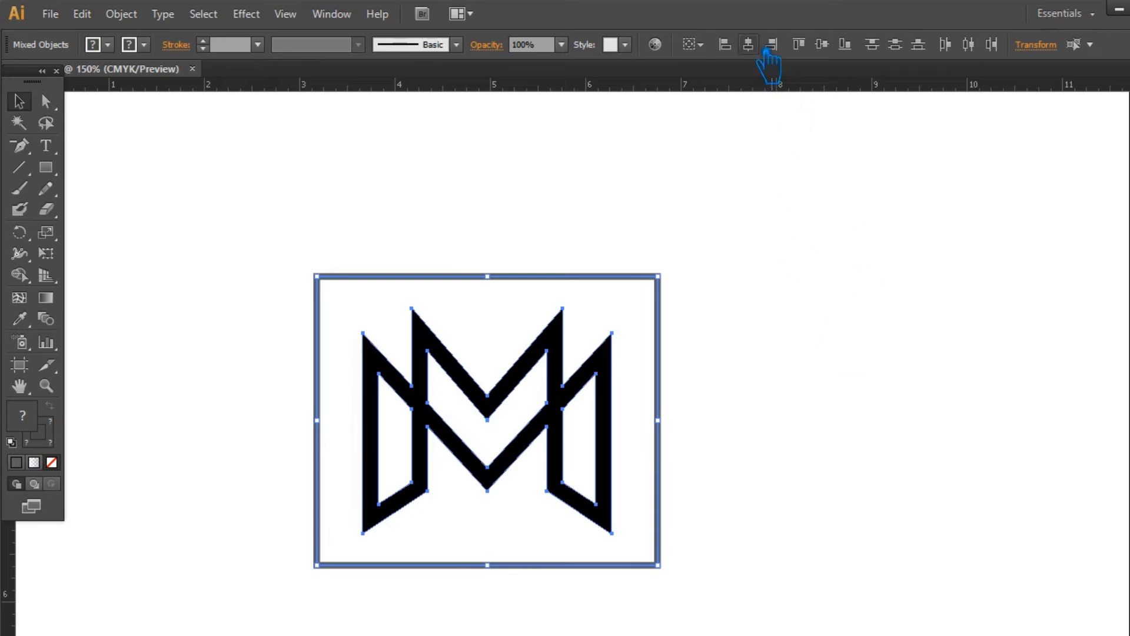
click(898, 339)
Step: Expand the rectangular frame's stroke into a filled shape
click(675, 298)
click(121, 14)
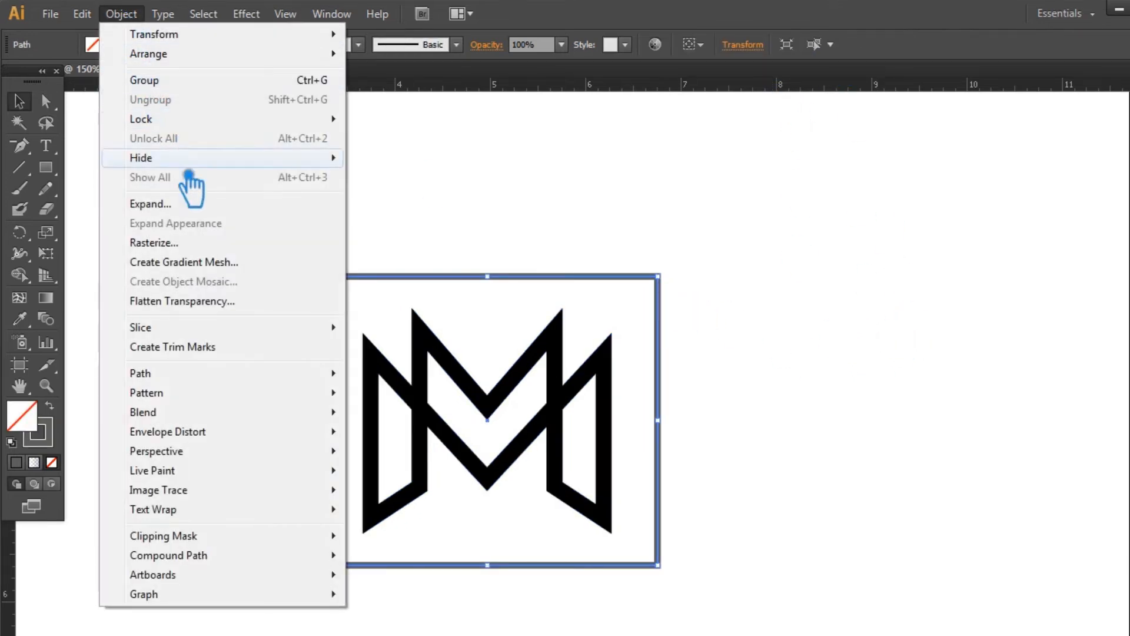
click(177, 201)
click(947, 381)
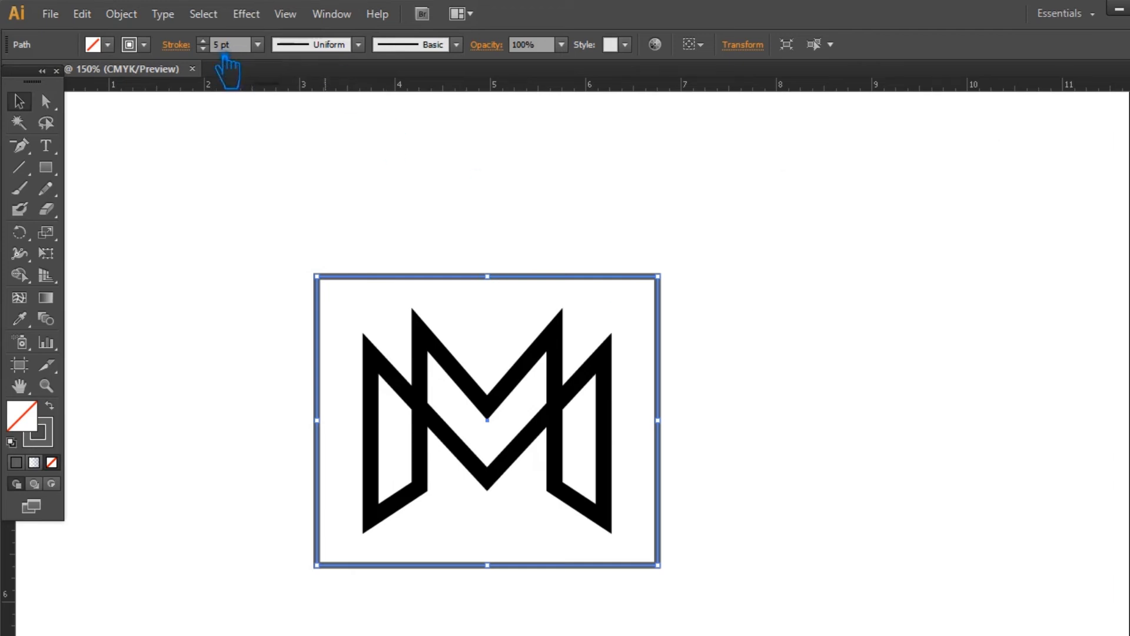
click(203, 49)
click(120, 14)
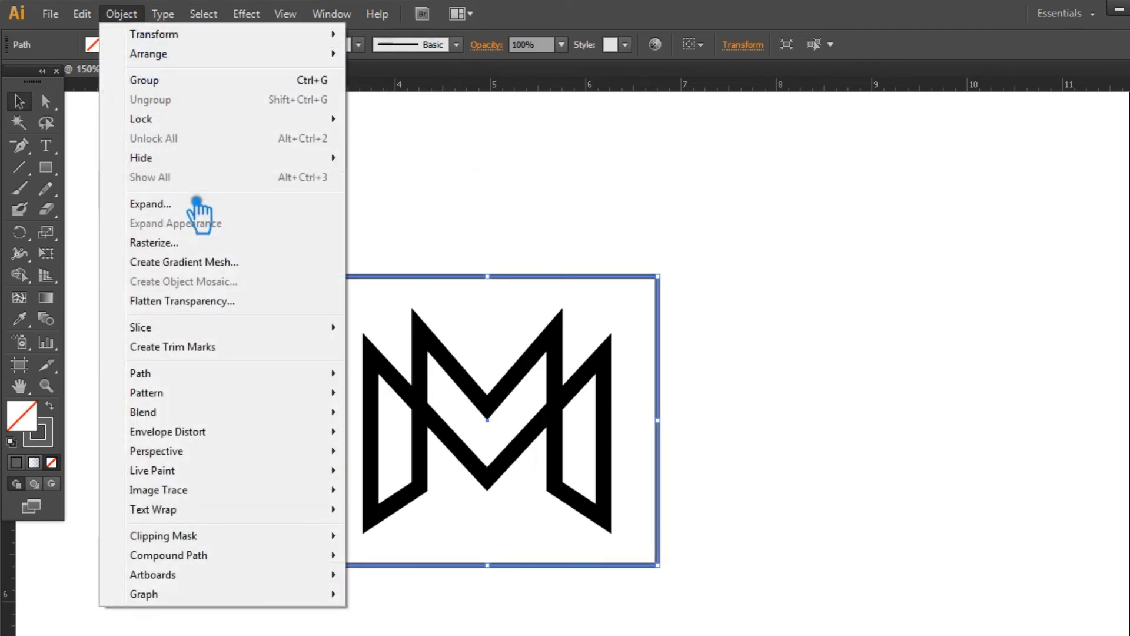
click(177, 202)
click(879, 388)
click(878, 410)
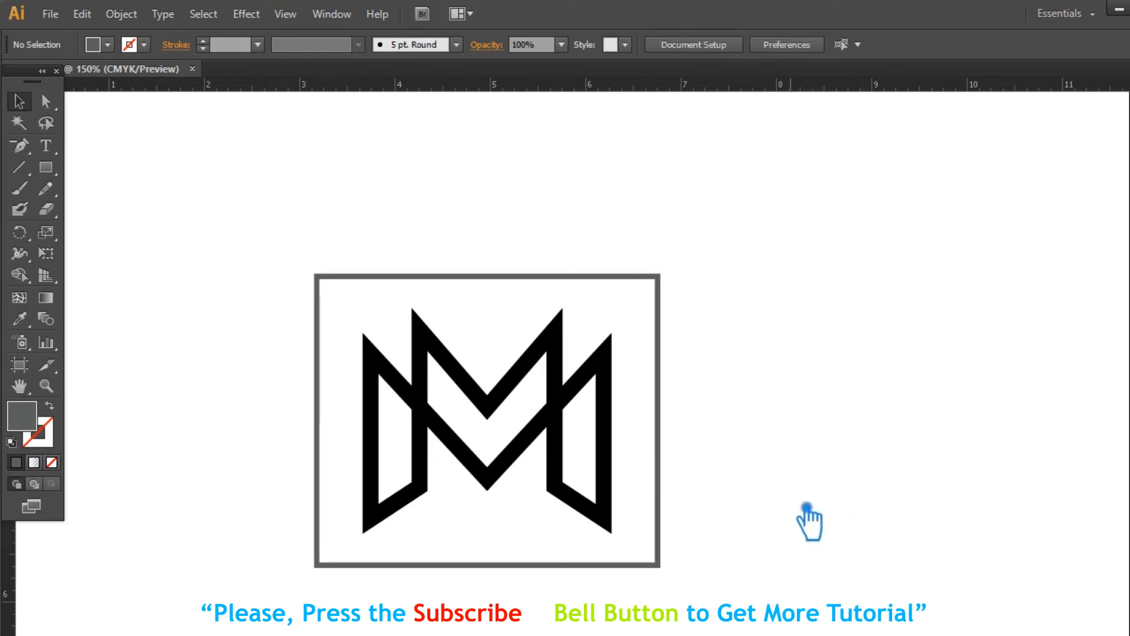
Step: Apply a light-to-dark linear gradient horizontally across the expanded frame
drag(781, 578, 788, 498)
click(659, 404)
key(g)
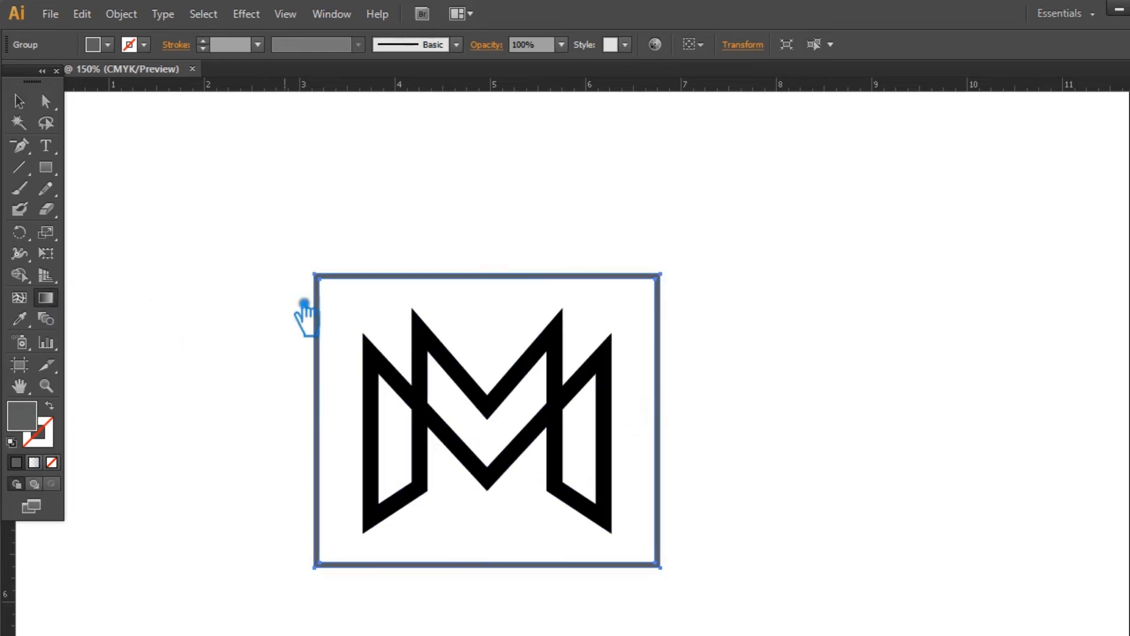
mouse_move(292, 378)
mouse_down()
mouse_move(679, 385)
mouse_move(665, 383)
mouse_move(674, 394)
mouse_up()
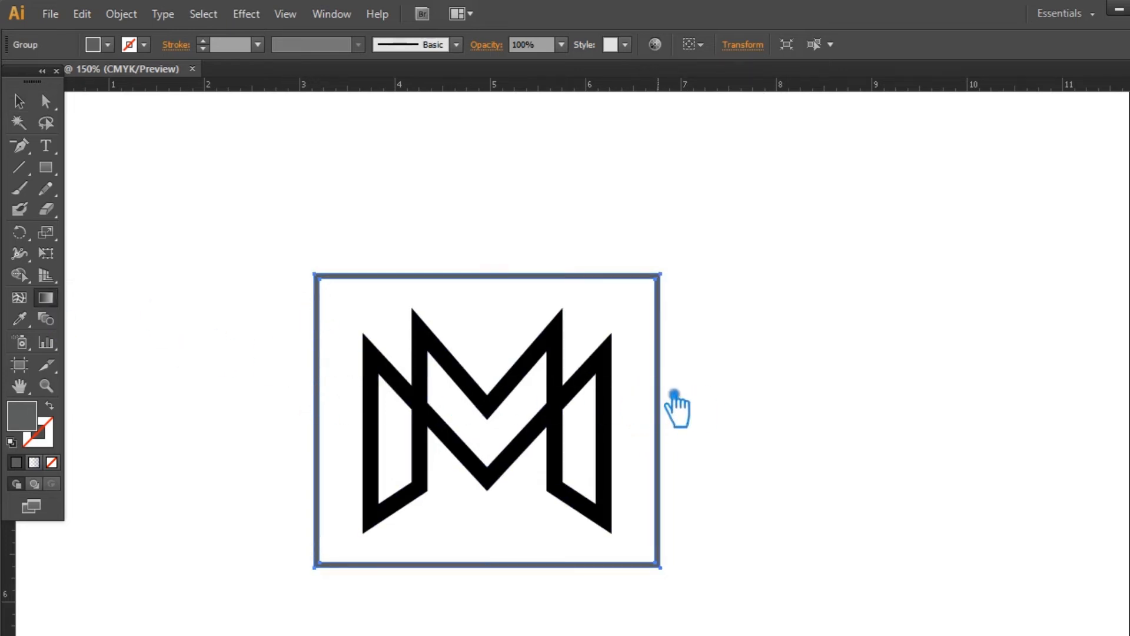
click(335, 404)
drag(311, 416, 676, 425)
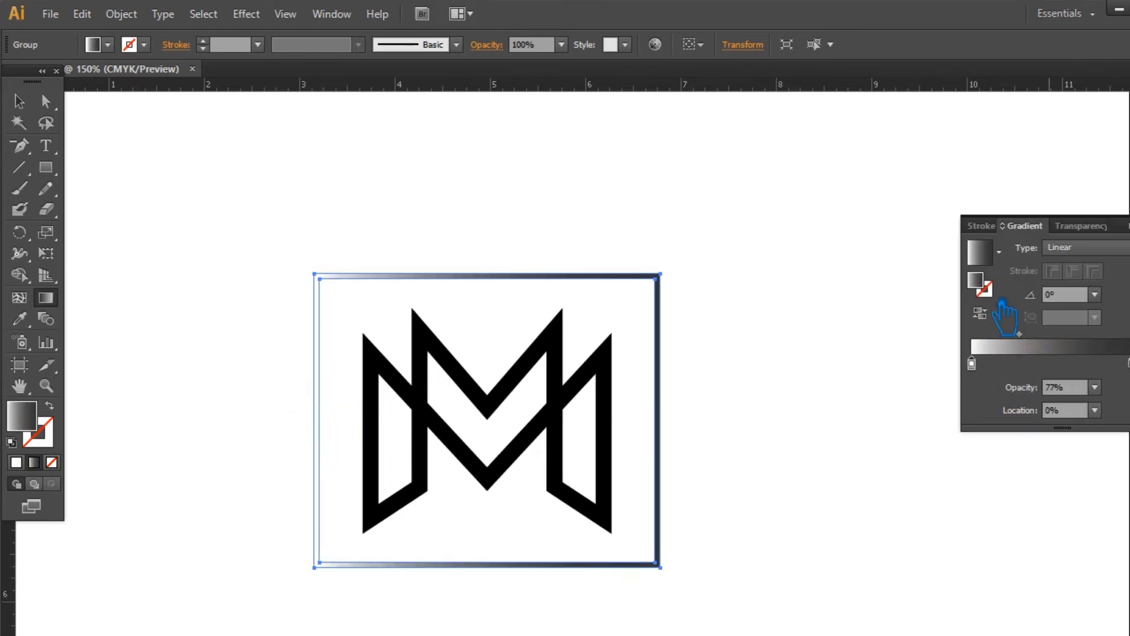
Step: Set the light end of the frame's gradient to light grey E5E5E5 and its midpoint location to 39.78%
double_click(977, 282)
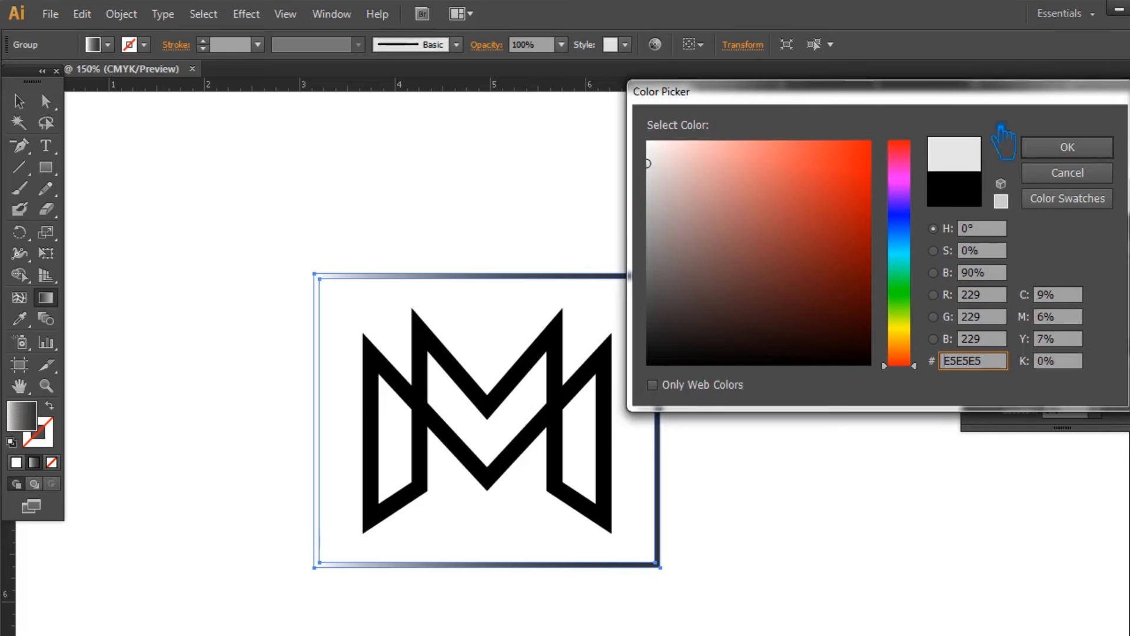
click(1067, 148)
click(19, 101)
click(393, 158)
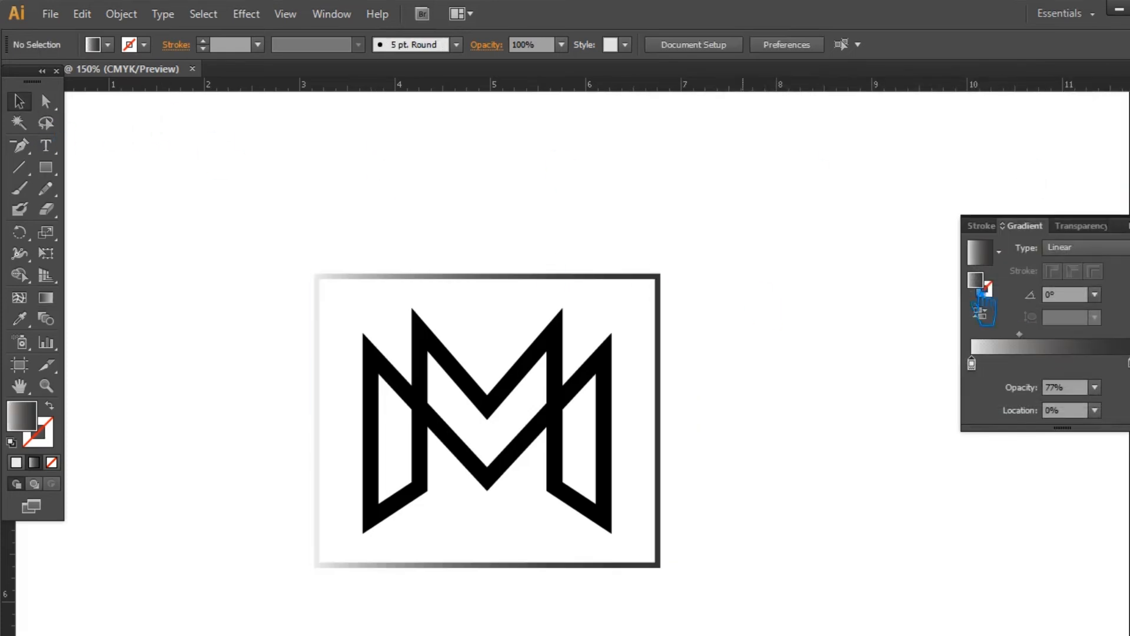
click(658, 290)
drag(1019, 334, 1068, 343)
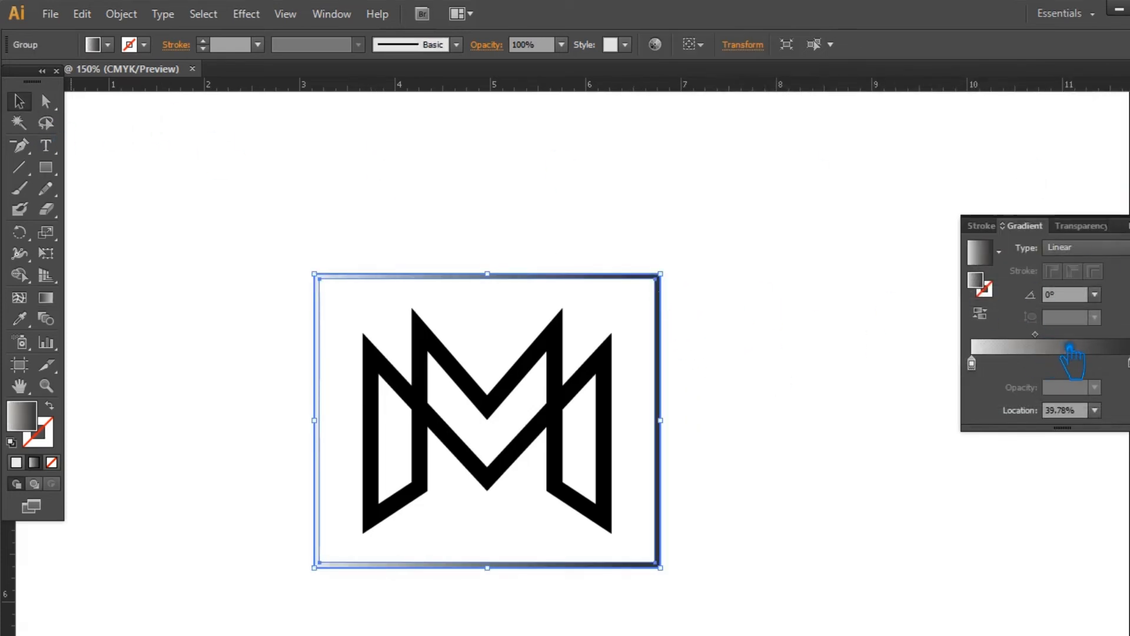
click(913, 270)
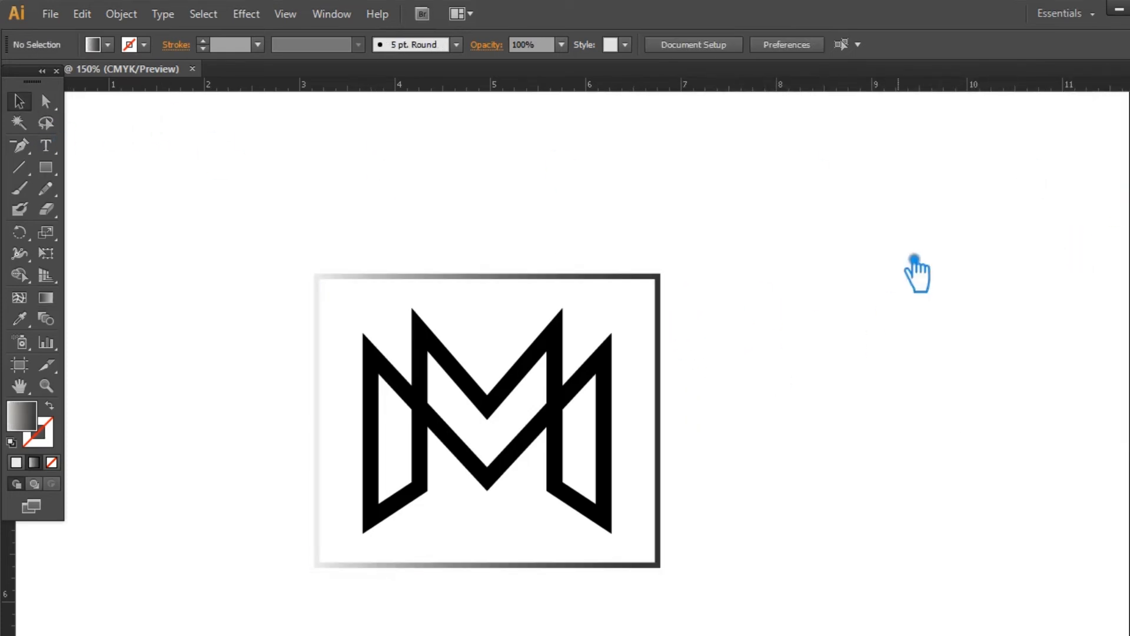
Step: Copy the frame's gradient fill onto the M logo with the Eyedropper
click(566, 406)
click(508, 277)
key(v)
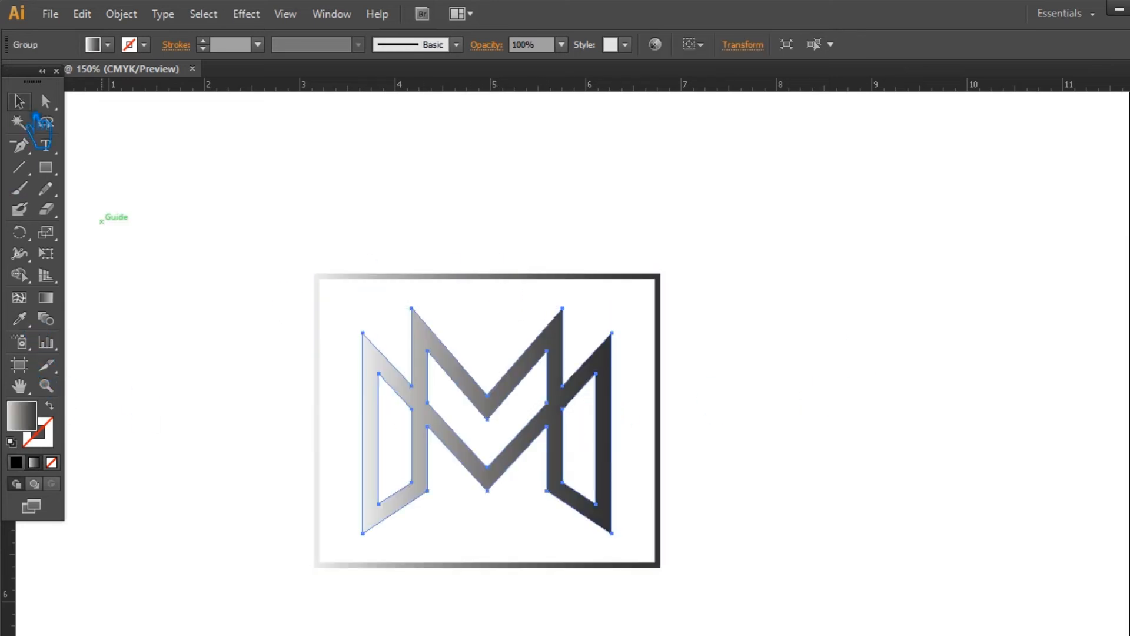
Step: Set the dark end of the M logo's gradient to dark green 334C08
key(ctrl+F9)
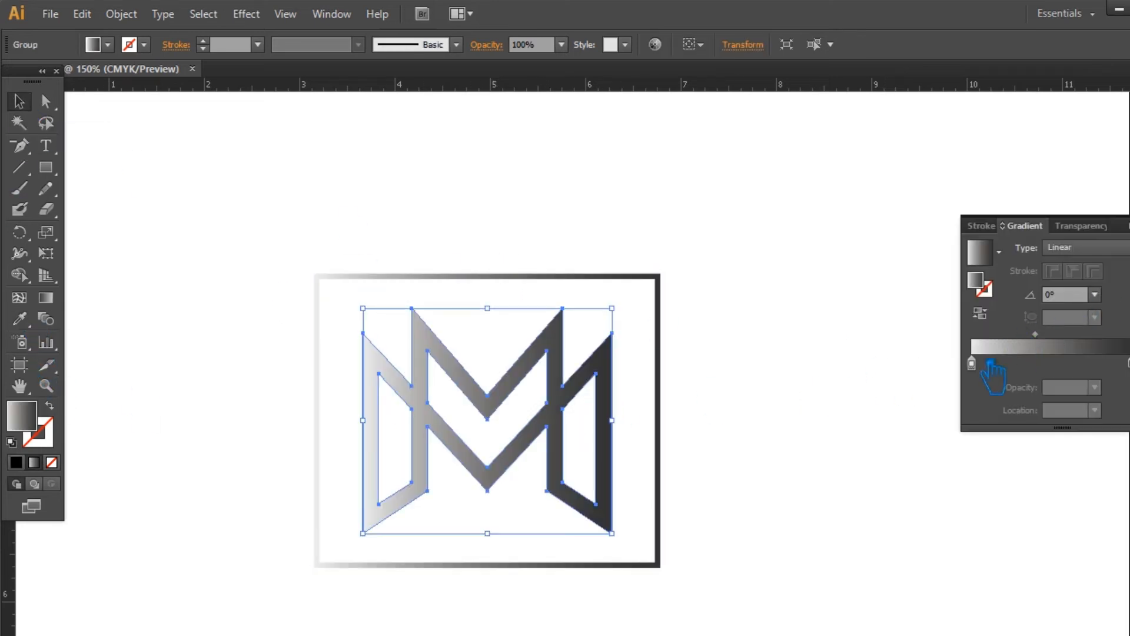
double_click(977, 282)
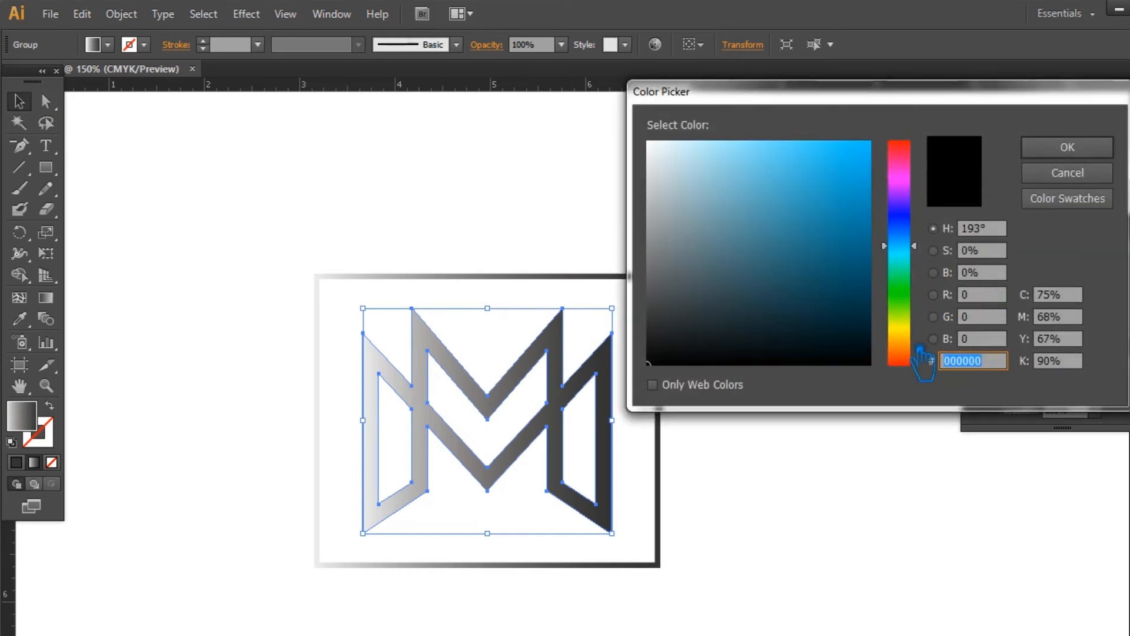
drag(916, 348, 918, 319)
drag(849, 277, 848, 299)
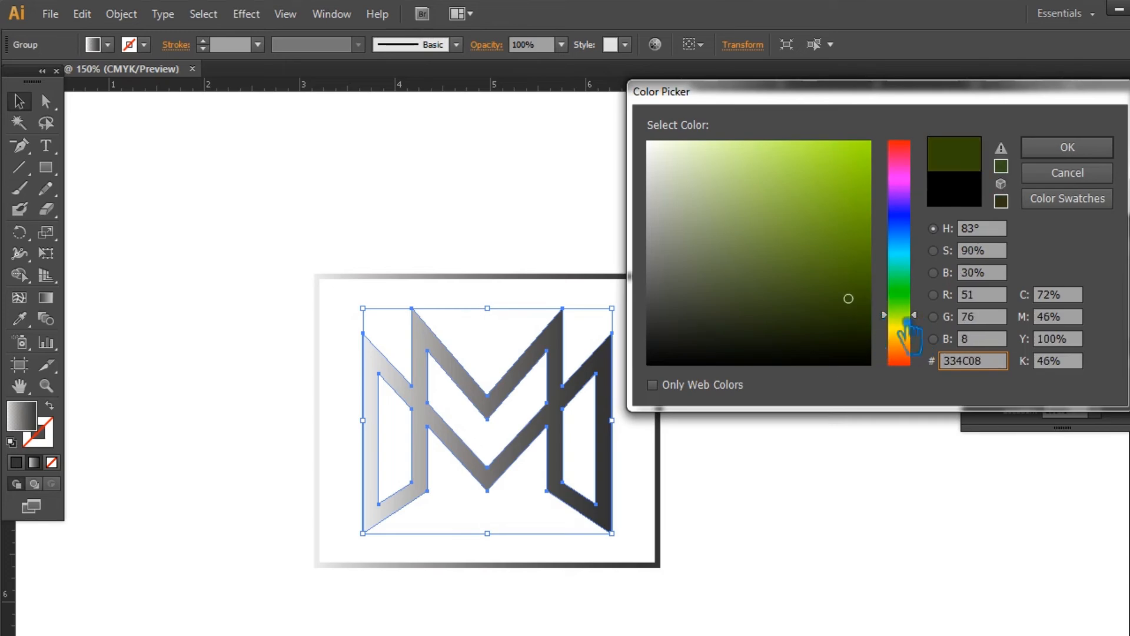
click(1096, 149)
double_click(1001, 289)
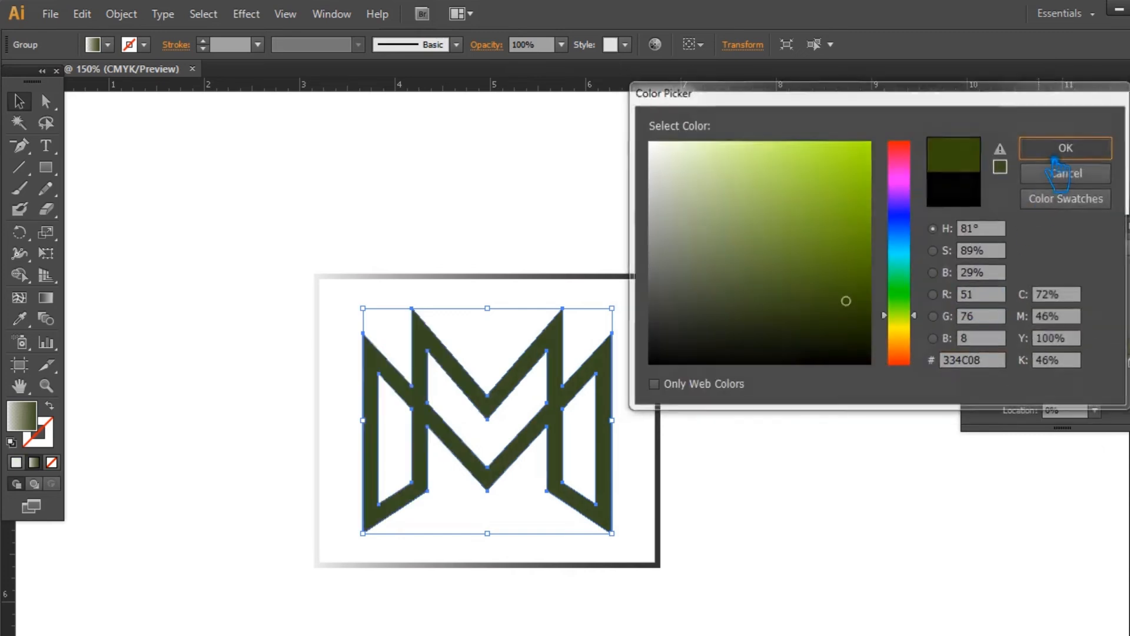
click(1036, 147)
double_click(994, 379)
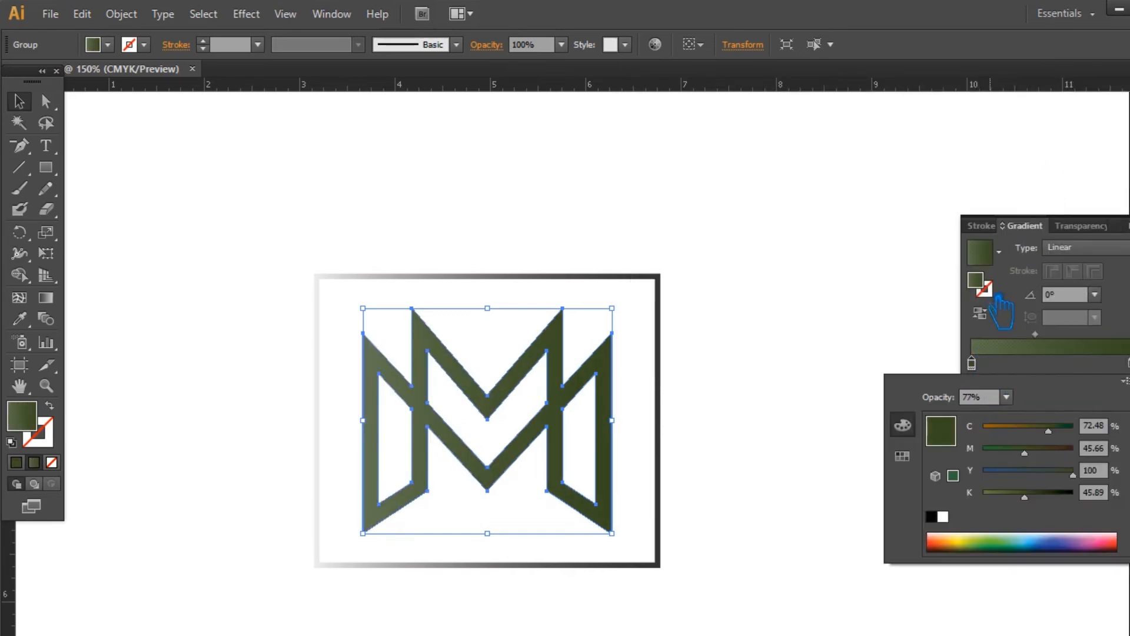
Step: Set the light end of the M logo's gradient to light green D1F48C and shift the midpoint slightly toward it
double_click(993, 295)
click(830, 212)
click(741, 149)
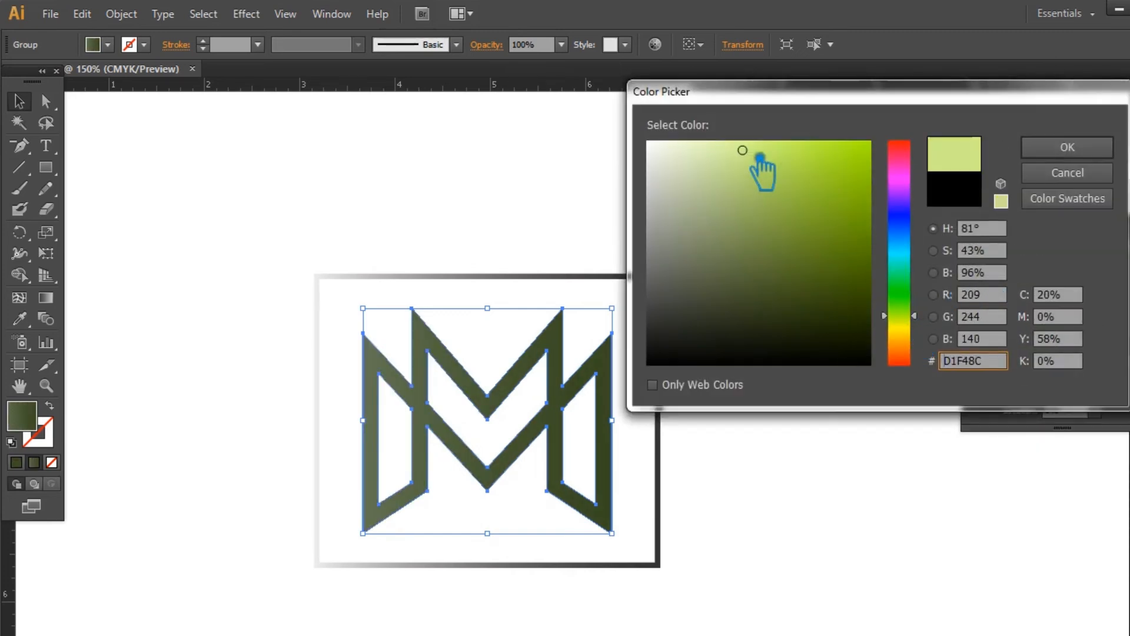
click(1086, 152)
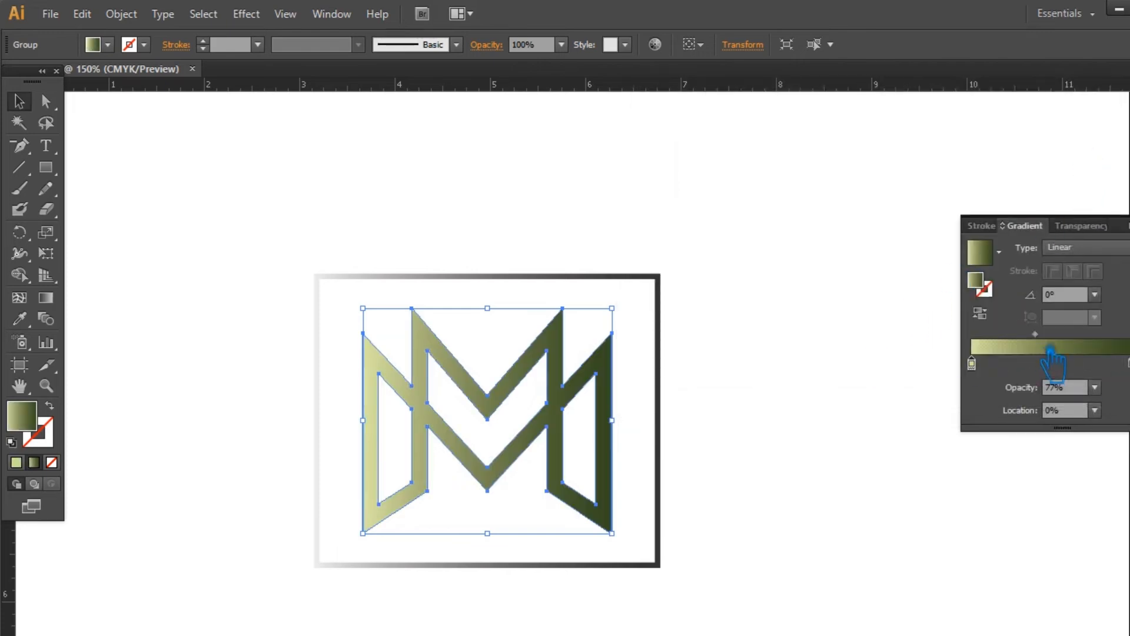
drag(1034, 334, 1028, 334)
click(801, 390)
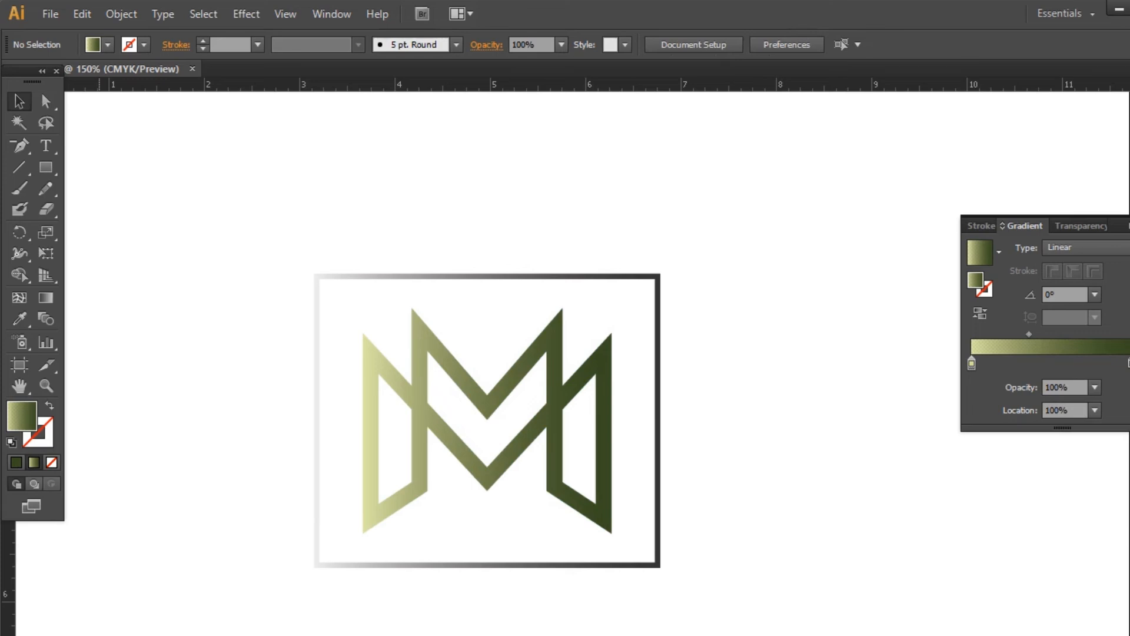
Step: Group the M logo with its frame and place a duplicate beside the original on the right
drag(733, 602, 212, 233)
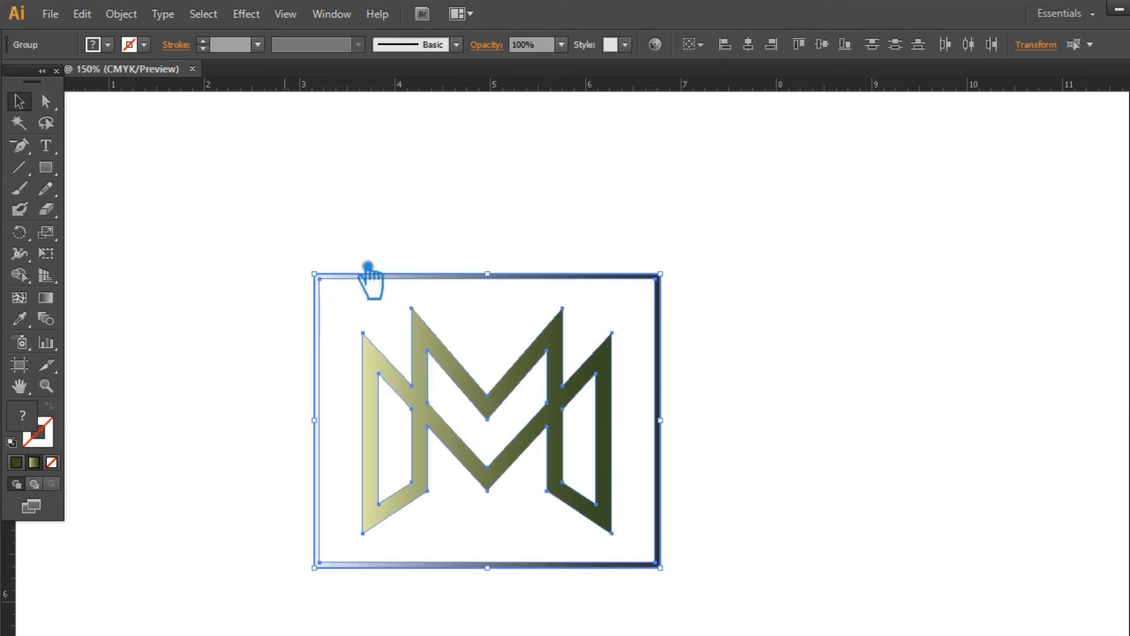
click(786, 324)
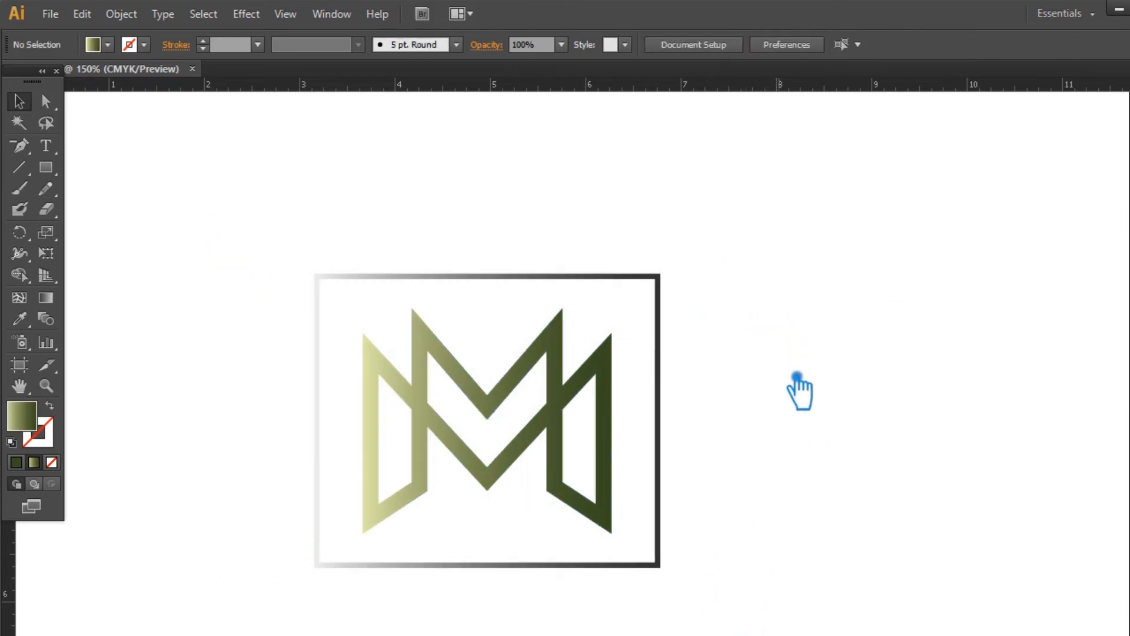
drag(583, 463, 877, 453)
Step: Ungroup the duplicated M logo from its frame
right_click(884, 397)
click(952, 499)
click(890, 402)
Step: Set the dark end of the duplicated M's gradient to dark red-brown 280403
click(897, 383)
key(ctrl+F9)
drag(1129, 362, 1129, 363)
double_click(982, 283)
drag(914, 318, 911, 370)
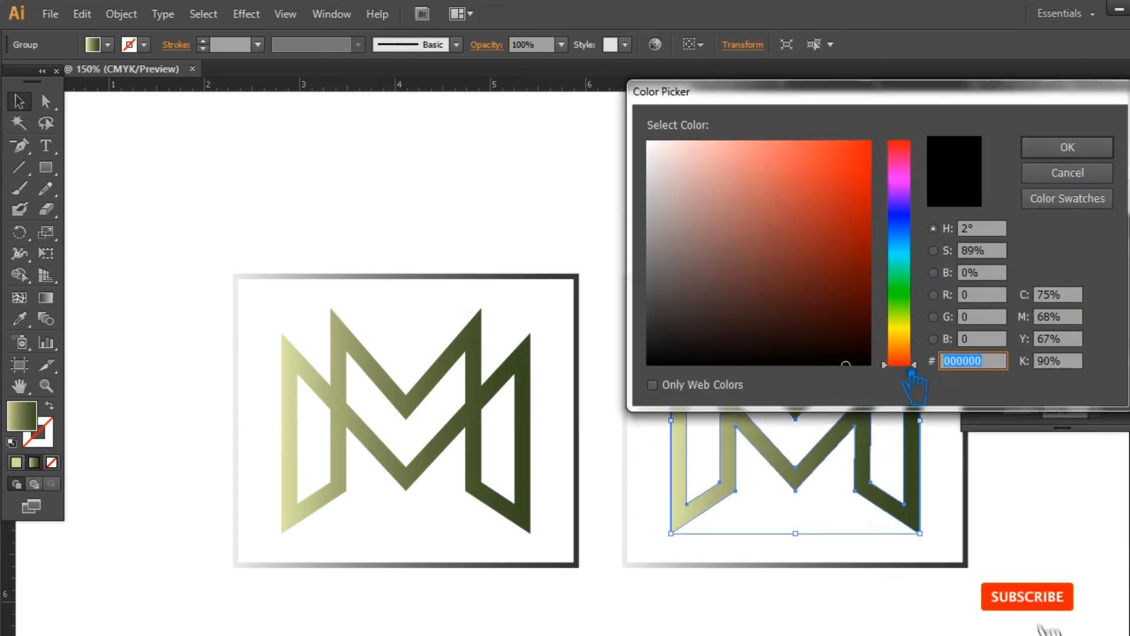
click(852, 330)
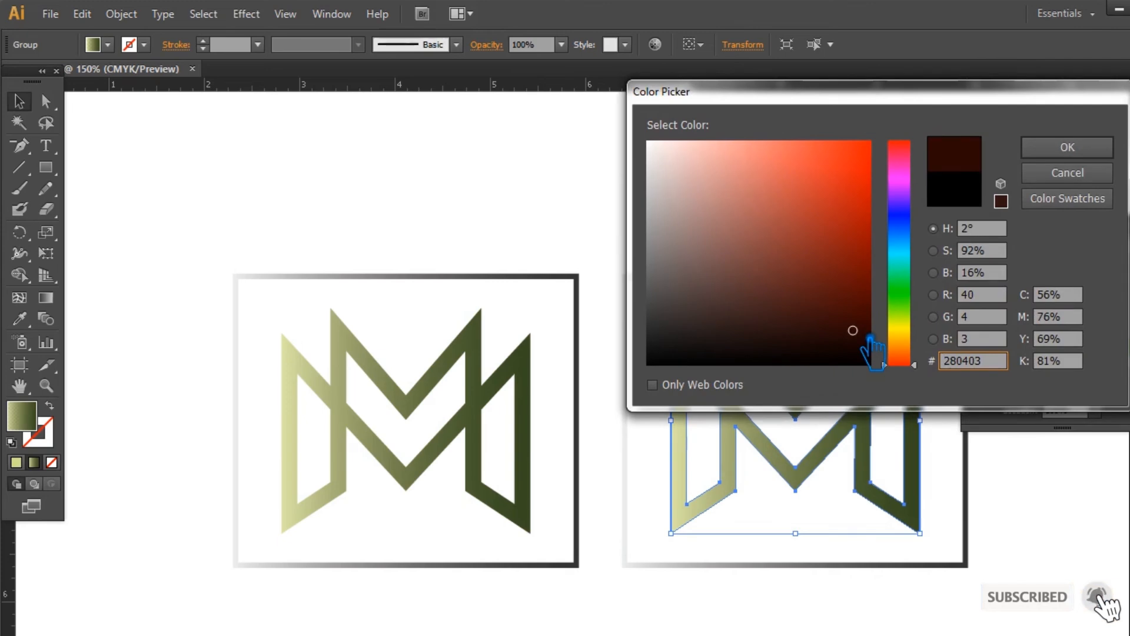
click(1067, 147)
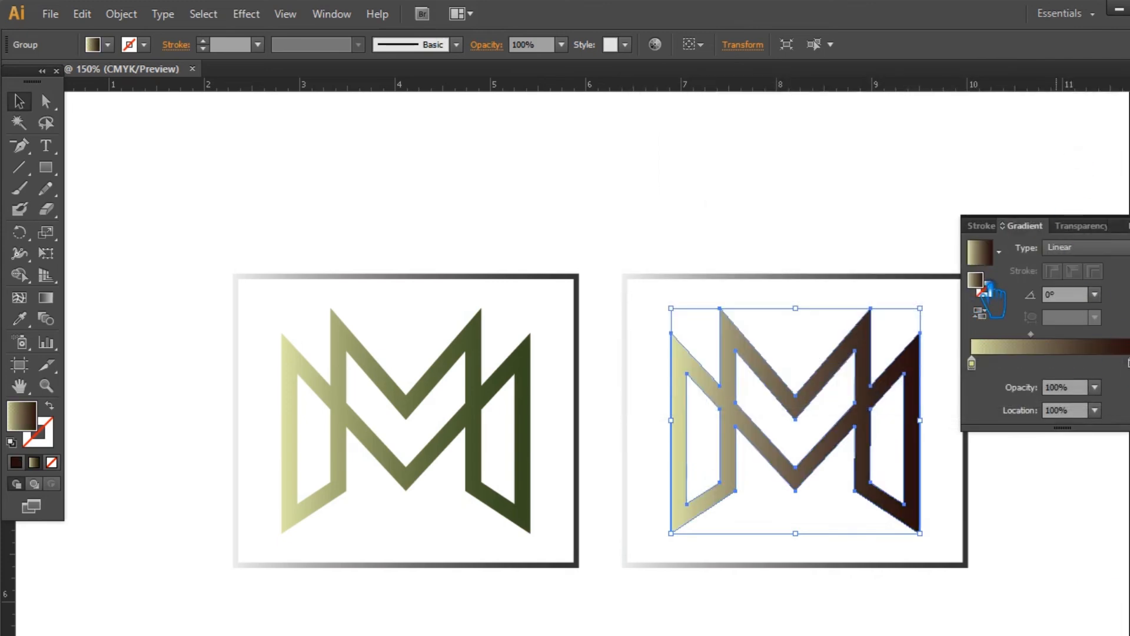
Step: Recolor the duplicated M's gradient to run from dark red 5B0A0A on the left to bright orange on the right
double_click(983, 284)
drag(913, 307, 914, 368)
mouse_move(838, 215)
mouse_down()
mouse_move(782, 156)
mouse_move(825, 176)
mouse_move(860, 144)
mouse_move(851, 127)
mouse_up()
click(1077, 172)
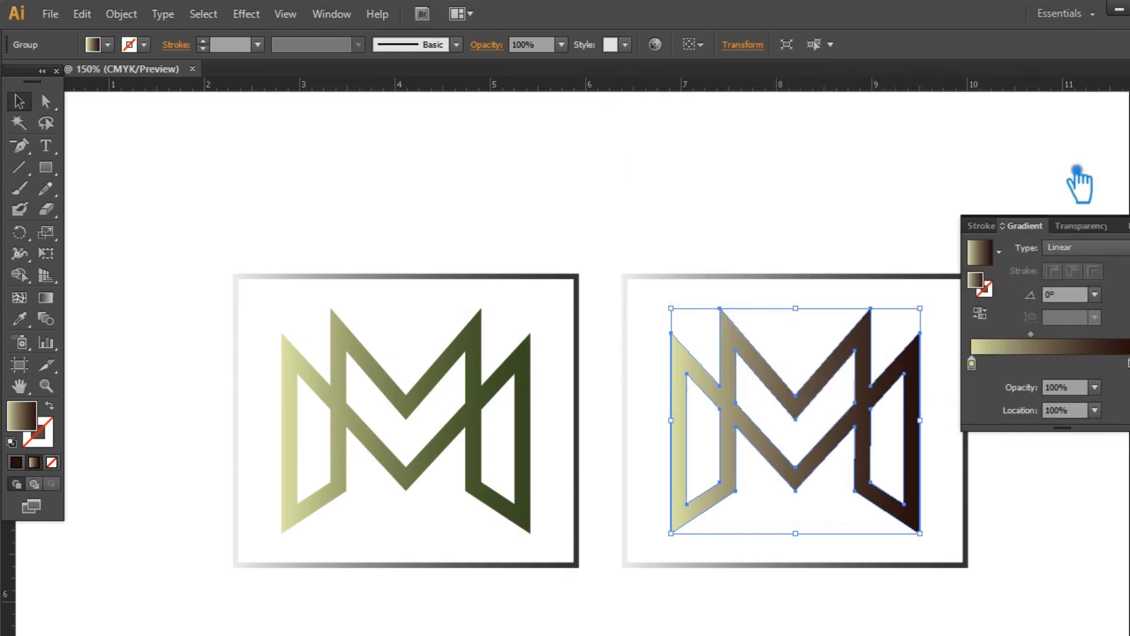
double_click(988, 282)
drag(866, 315, 865, 302)
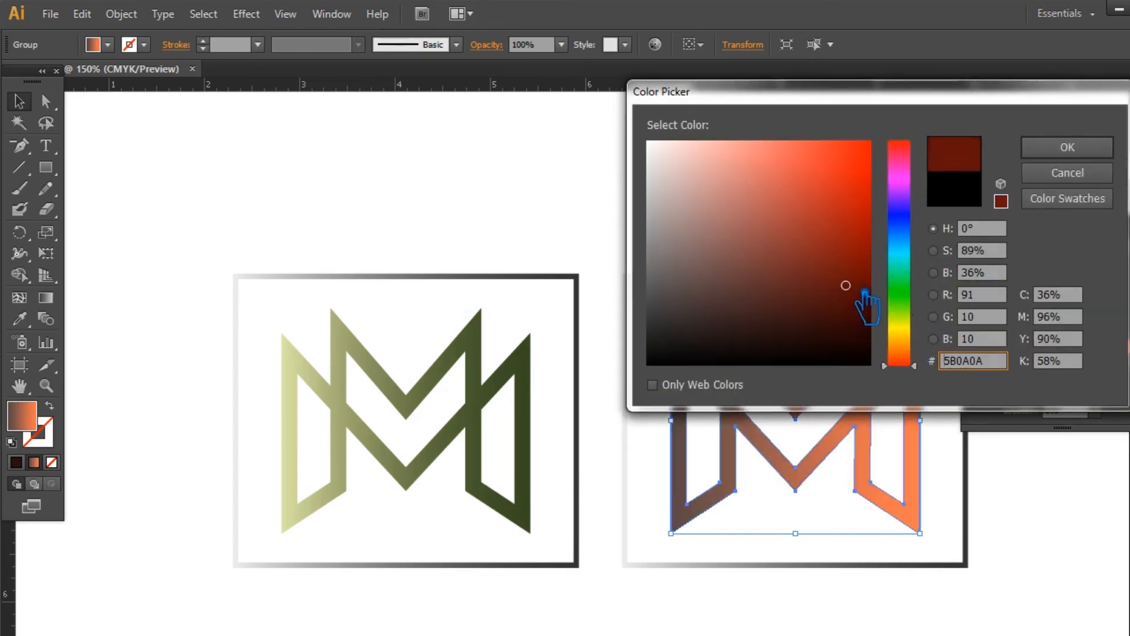
click(1059, 147)
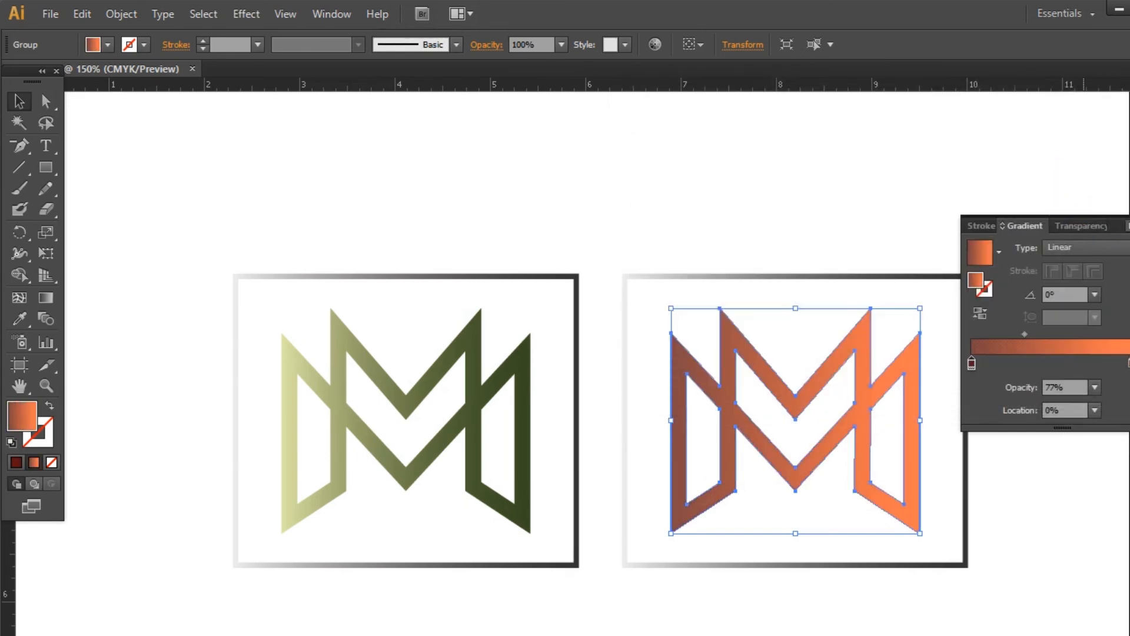
click(1029, 222)
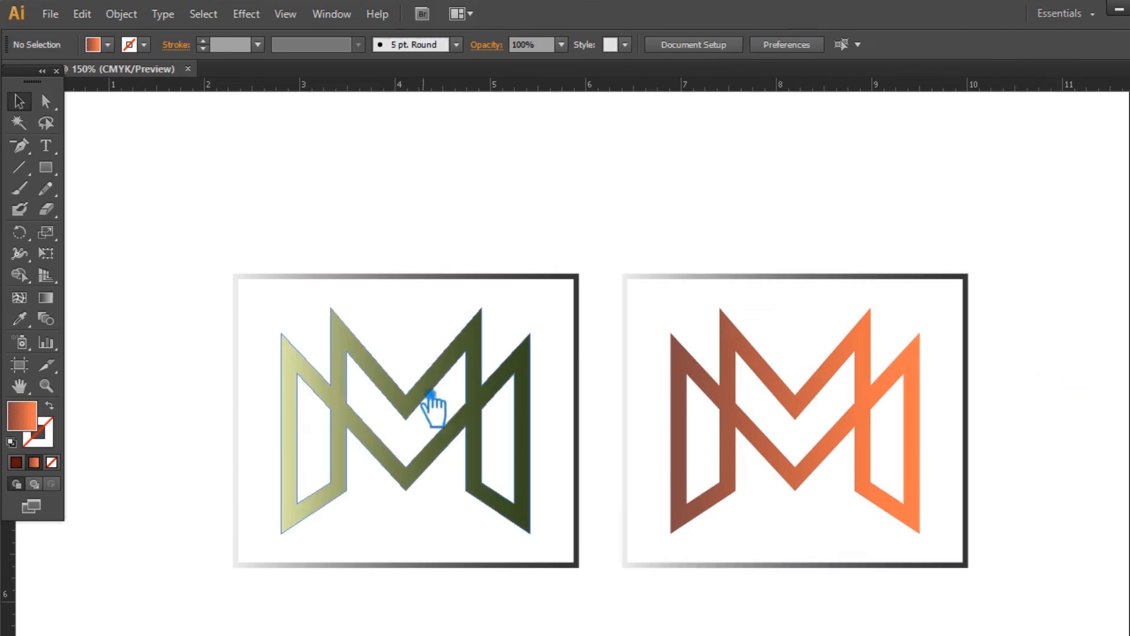
Step: Ungroup the original green M logo from its frame
click(472, 441)
right_click(456, 433)
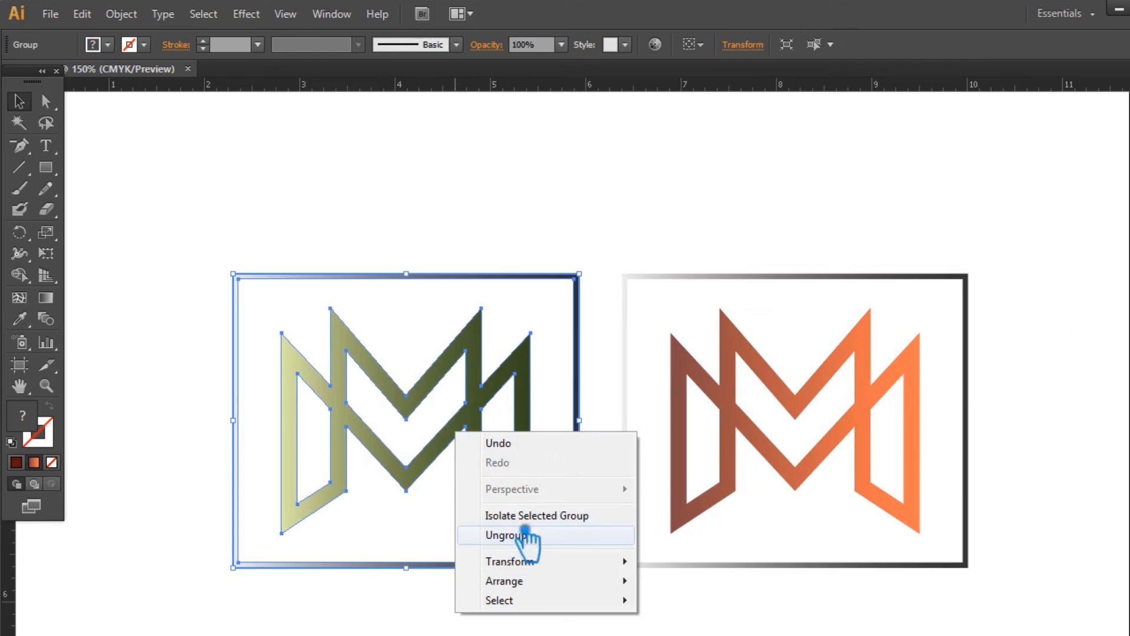
click(506, 535)
click(613, 259)
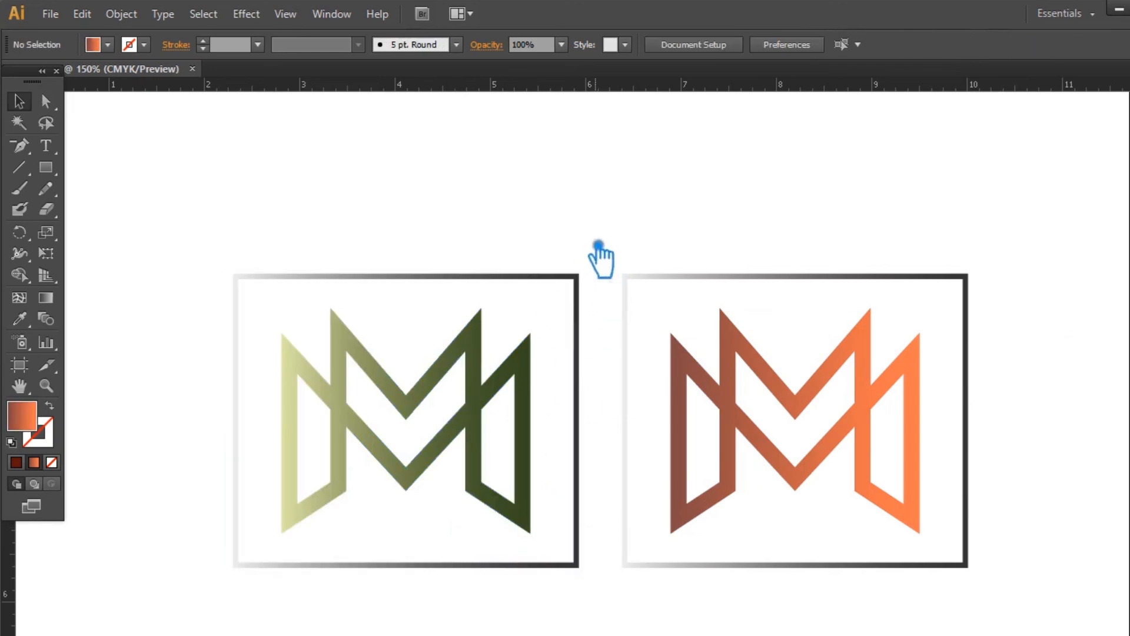
Step: Set the light end of the green M's gradient to 100% opacity and shift its midpoint toward the dark end
click(458, 450)
key(ctrl+F9)
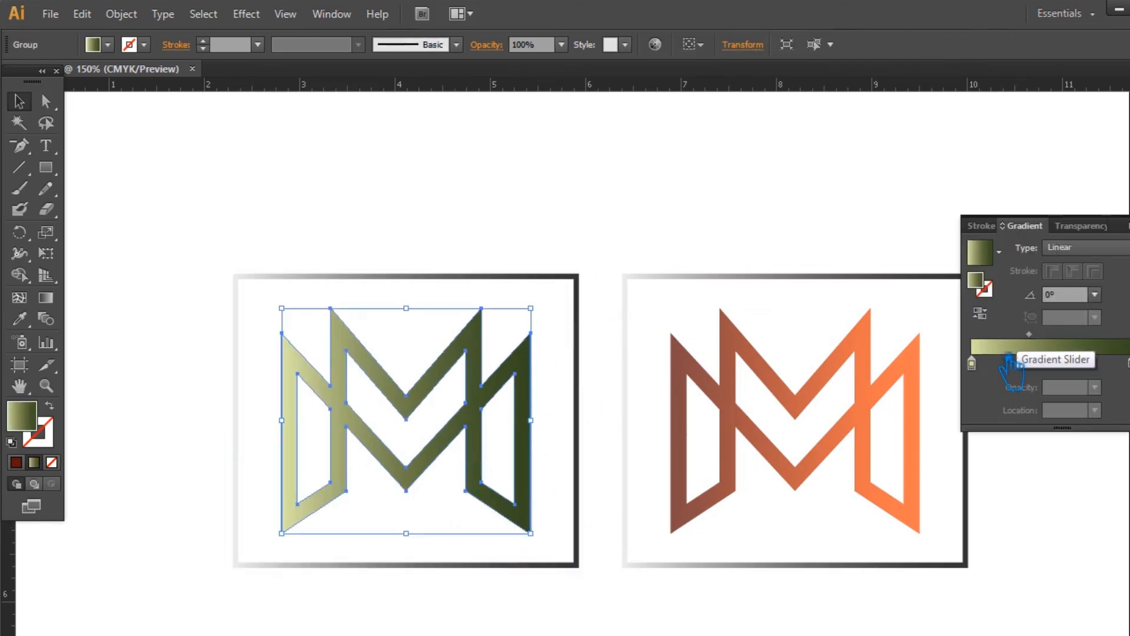
click(972, 363)
click(1094, 387)
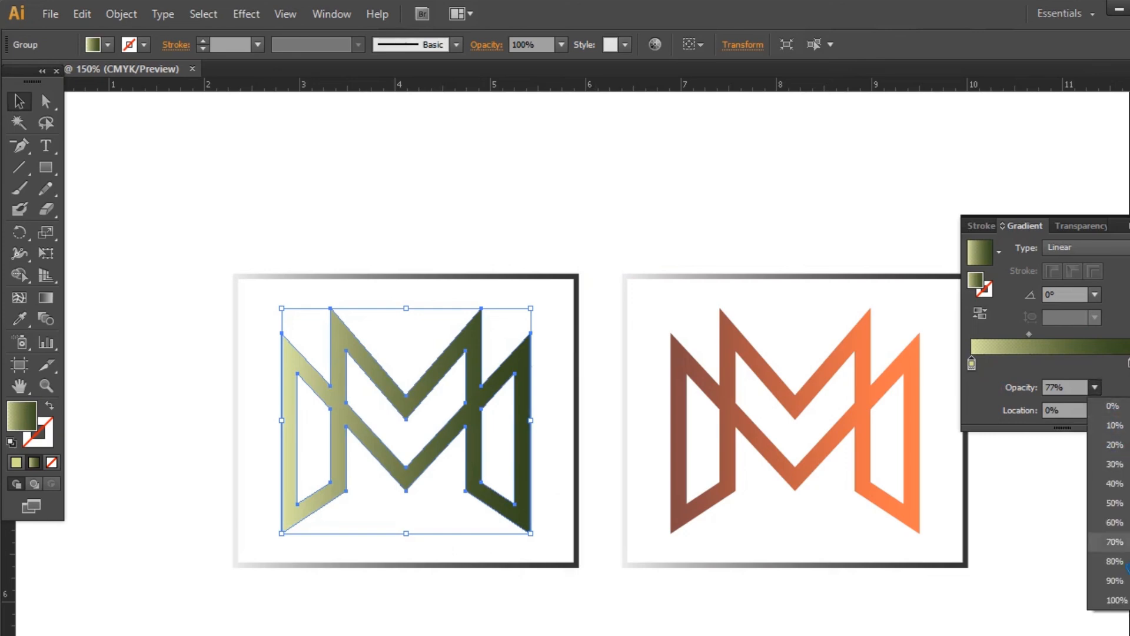
click(1127, 615)
drag(1042, 343, 1067, 345)
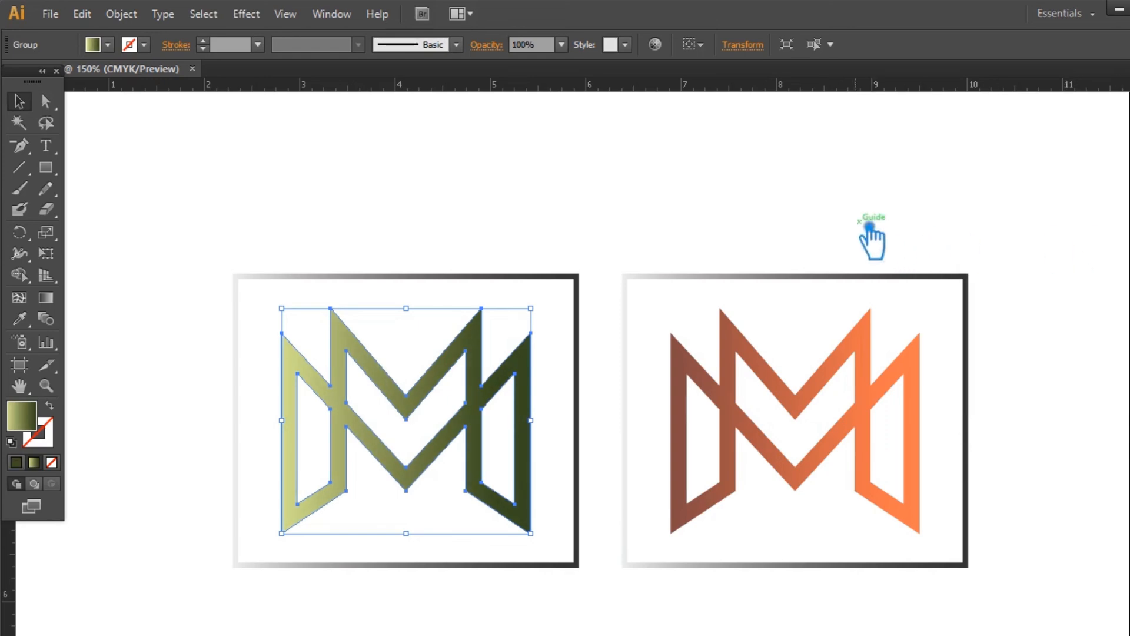
click(870, 225)
Step: Reverse the gradient direction of the frame around the orange M
click(729, 276)
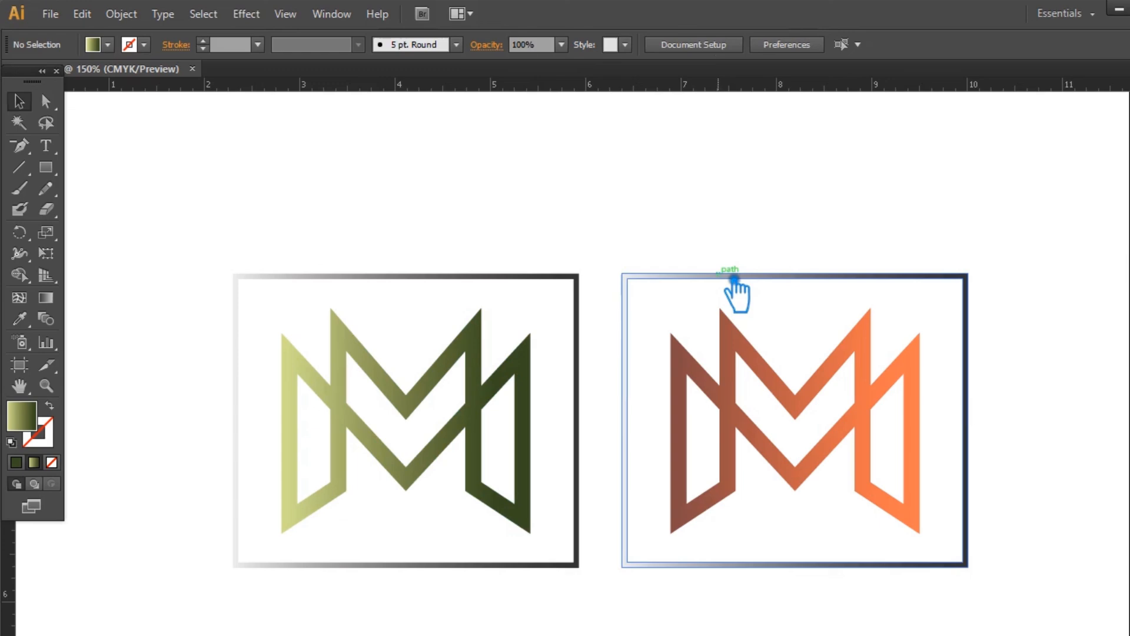
key(ctrl+F9)
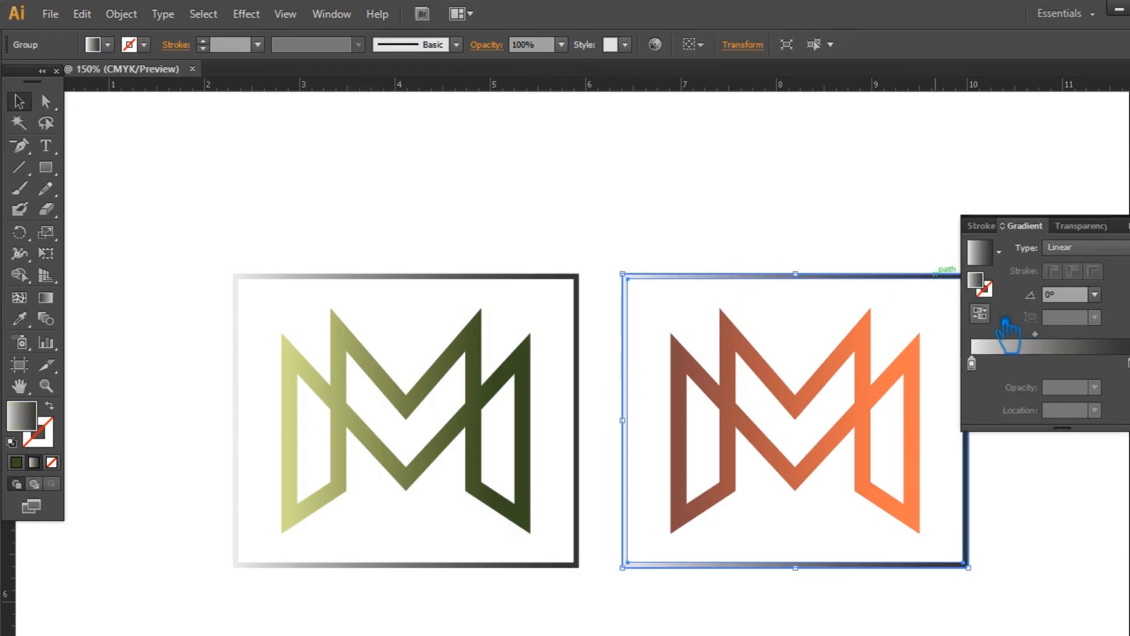
click(983, 314)
click(1039, 230)
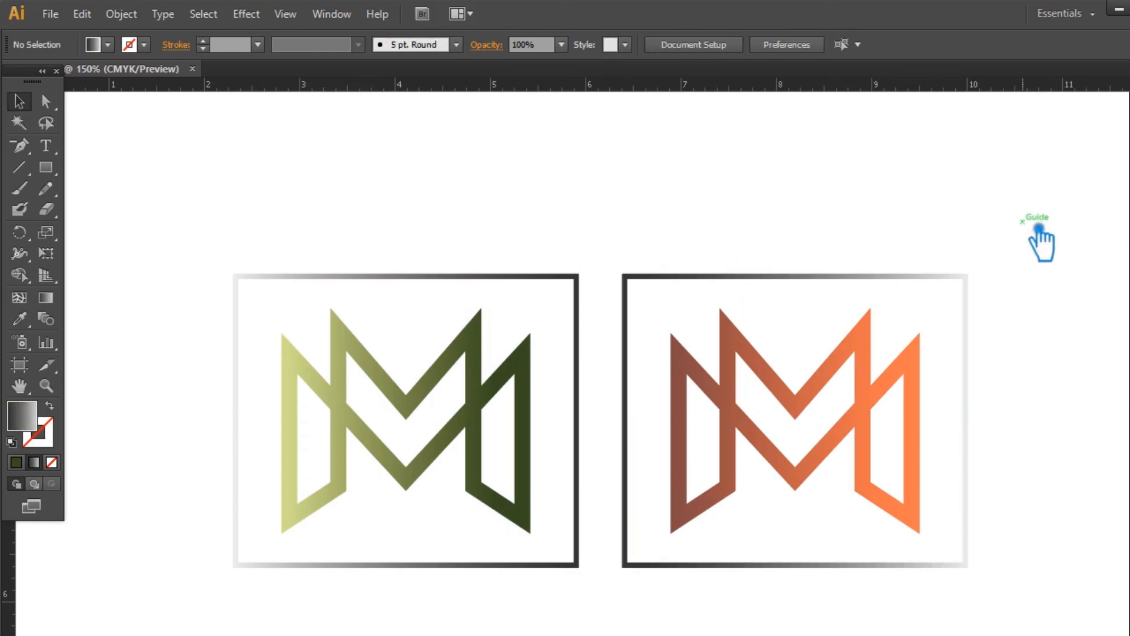